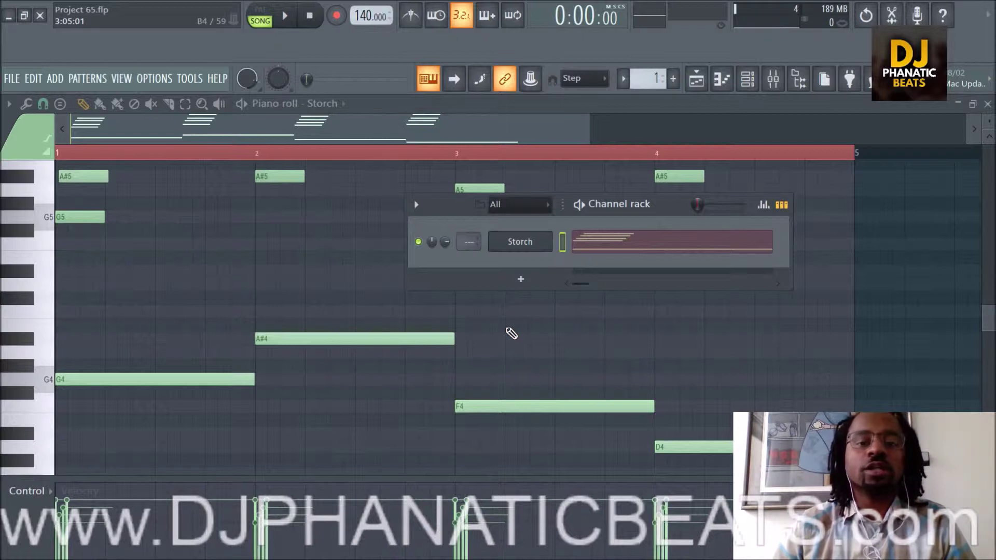
Open the Storch synth from the channel rack and browse its 19_GUITARS presets, keeping 1930 OLDIE loaded
left_click(523, 248)
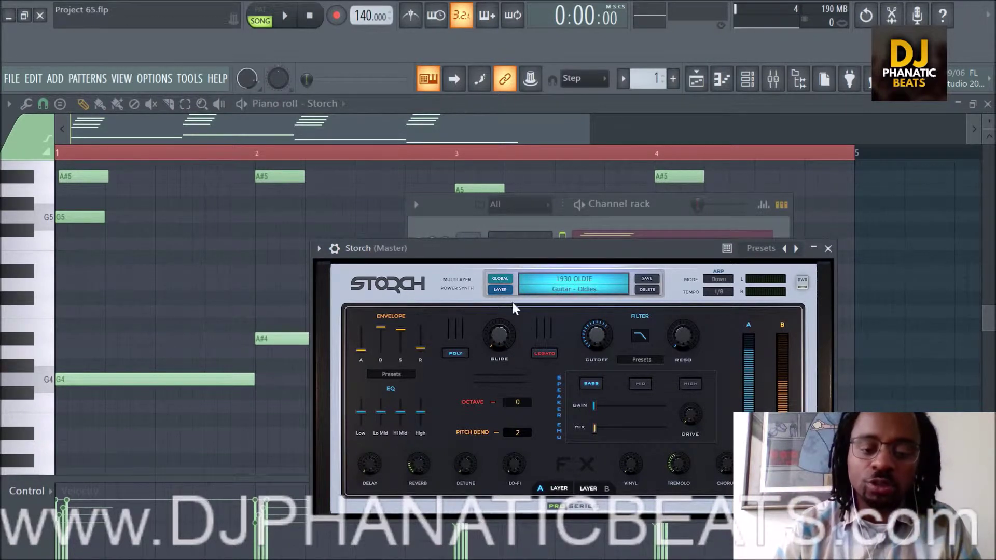
left_click_drag(504, 258, 476, 197)
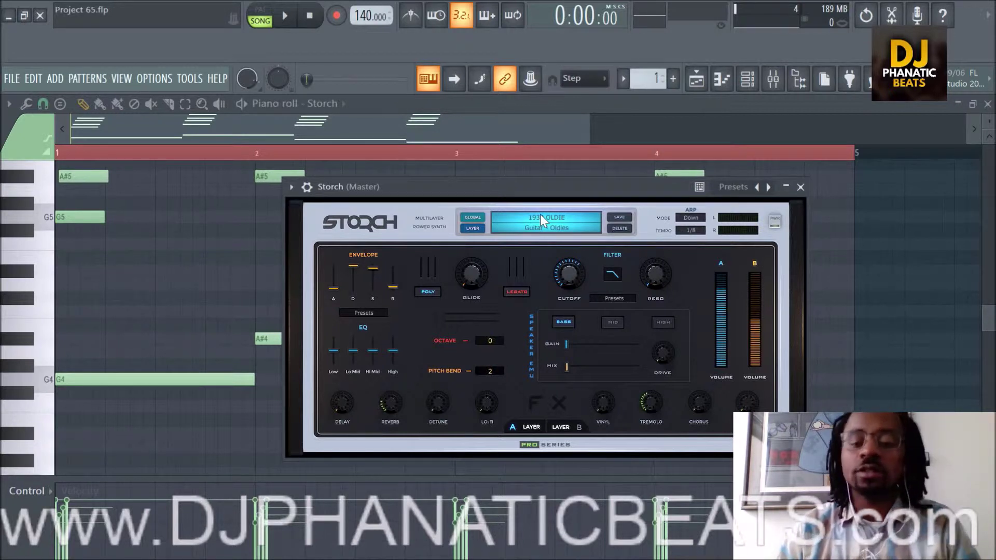
left_click(551, 234)
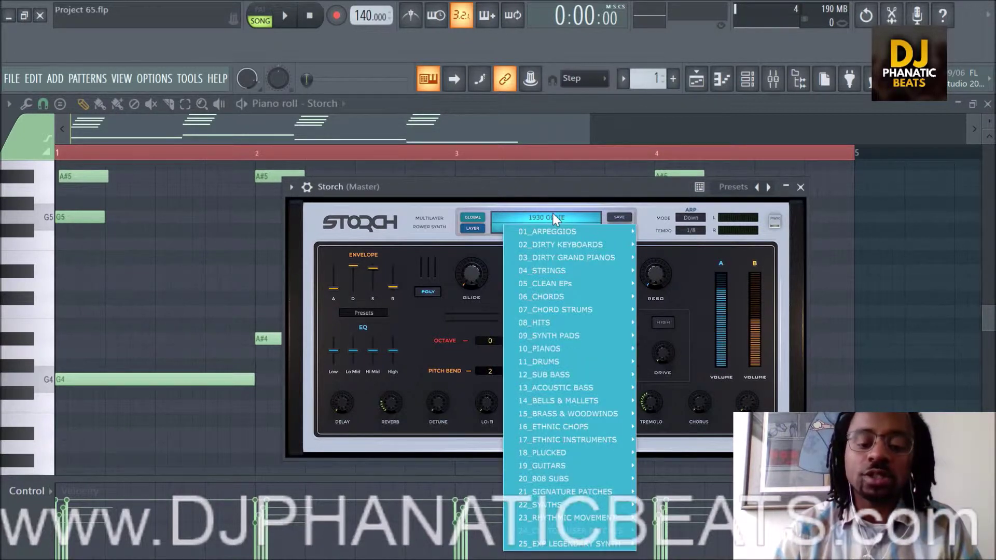
mouse_move(574, 469)
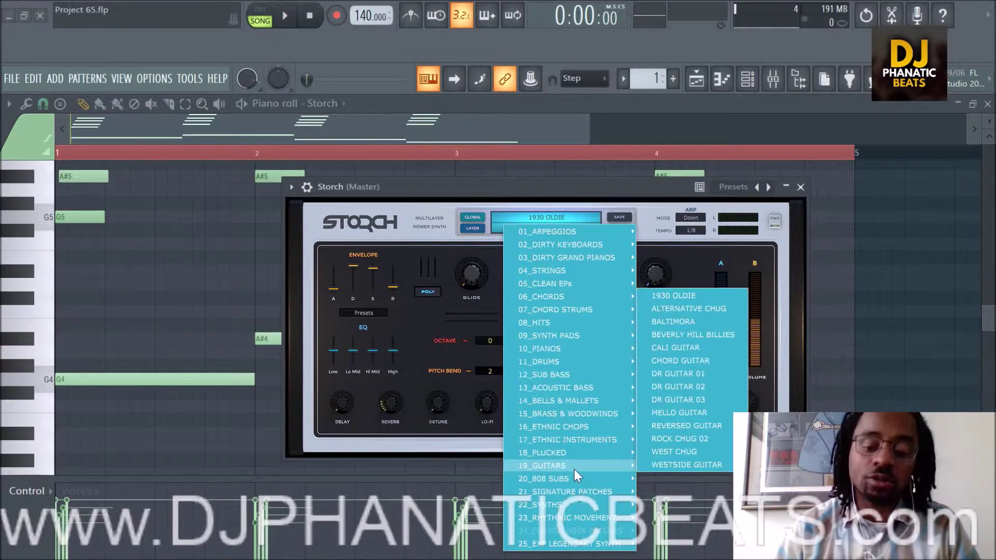
left_click(551, 204)
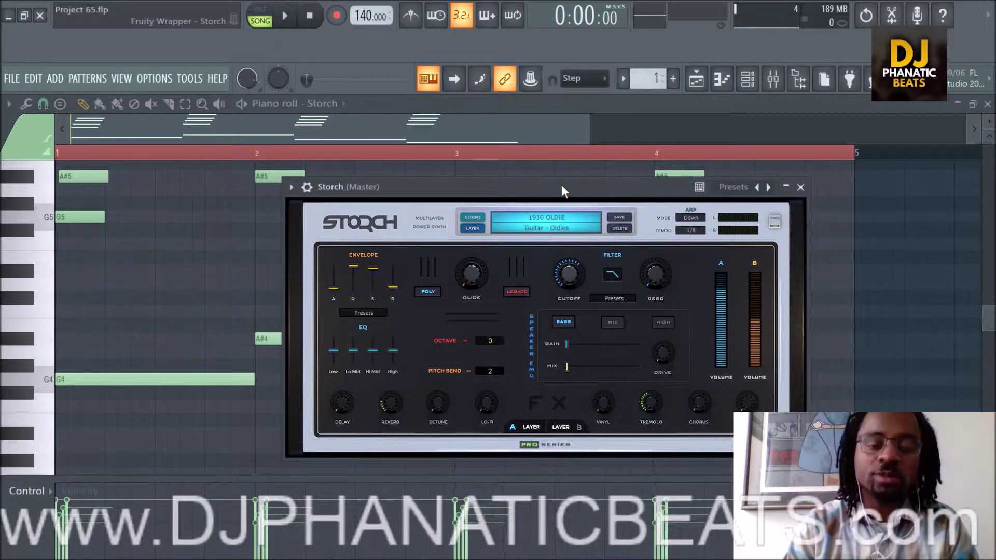
Audition the 1930 OLDIE guitar patch by playing a melody across the fifth and sixth octaves
key("e")
key("u")
key("i")
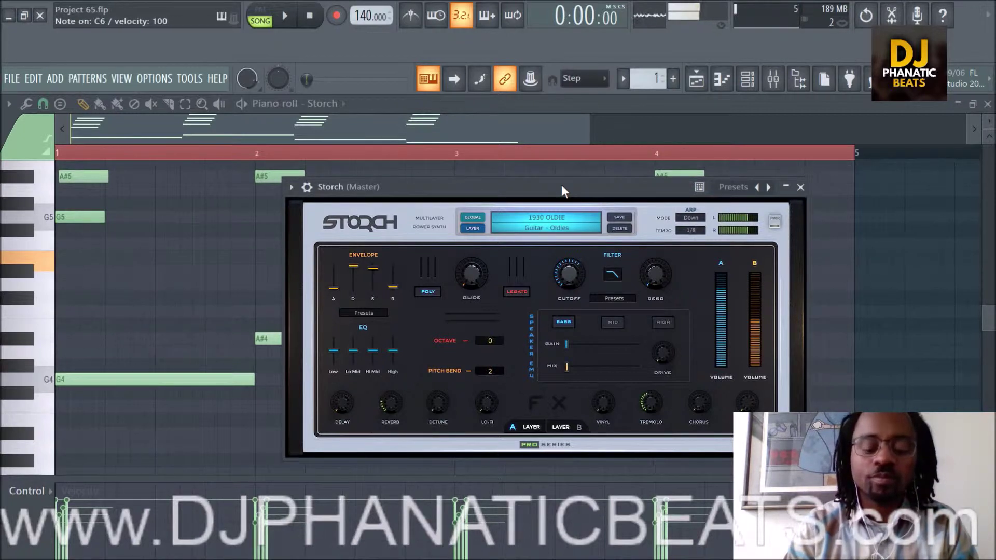
key("u")
key("y")
key("w")
key("t")
key("y")
key("u")
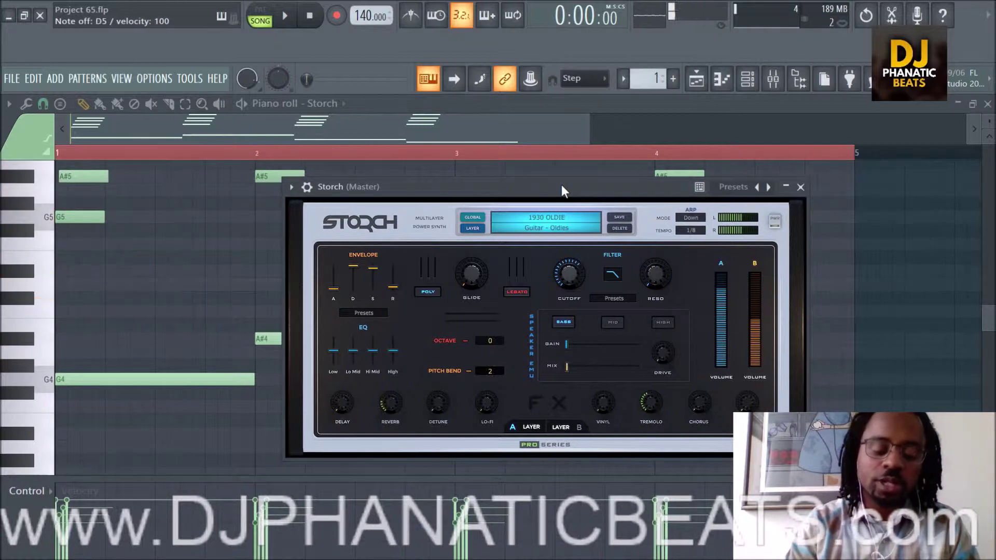
key("r")
key("i")
key("u")
key("w")
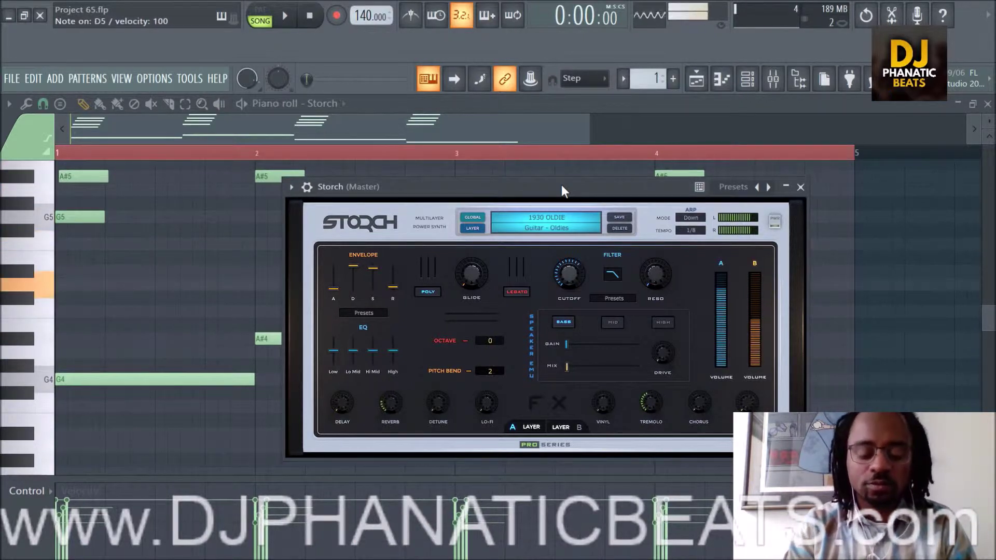
key("y")
key("p")
key("p")
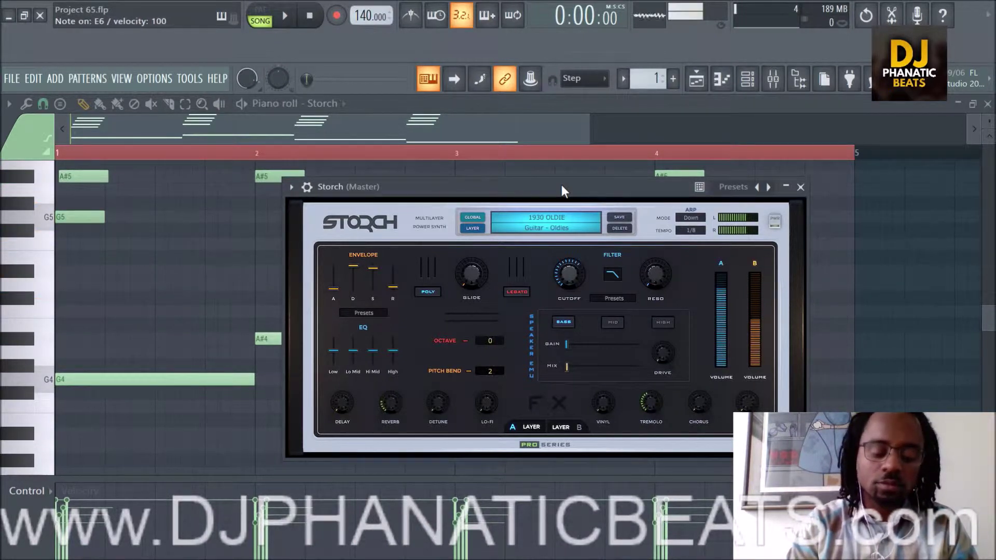
Audition the 1930 OLDIE patch in a lower register with notes between about E4 and D5
key("c")
key("n")
key("q")
key("w")
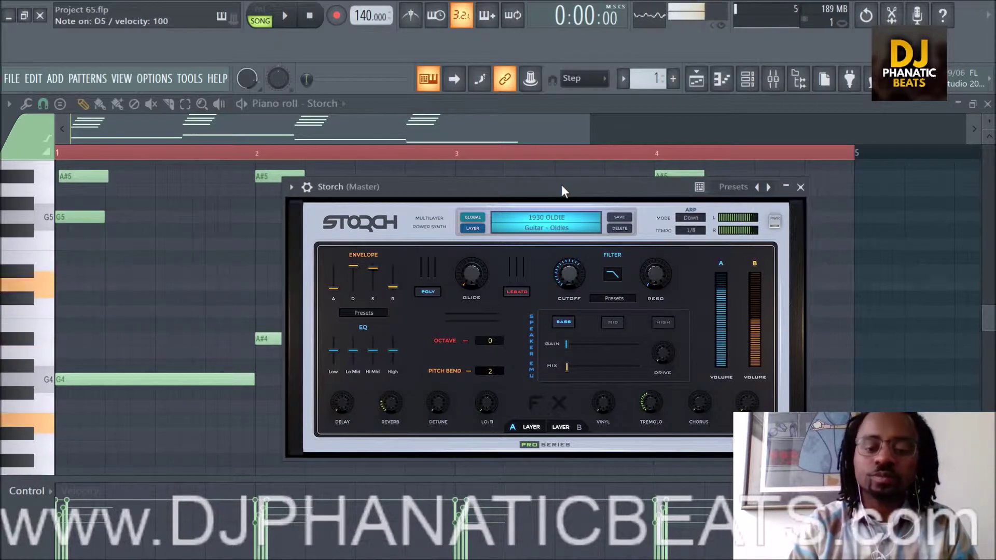
key("n")
key("q")
key("b")
key("z")
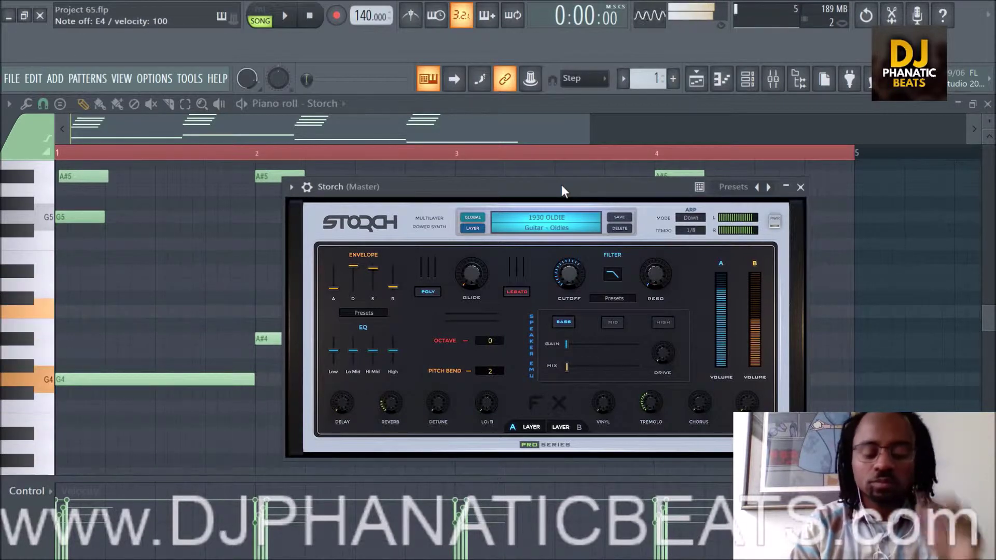
key("m")
key("q")
key("w")
key("n")
key("w")
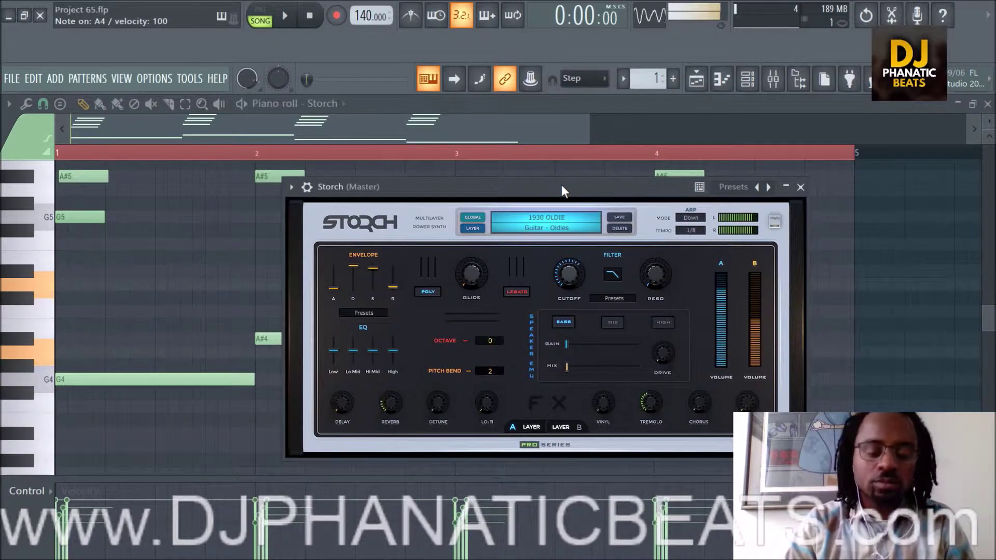
key("q")
key("c")
key("m")
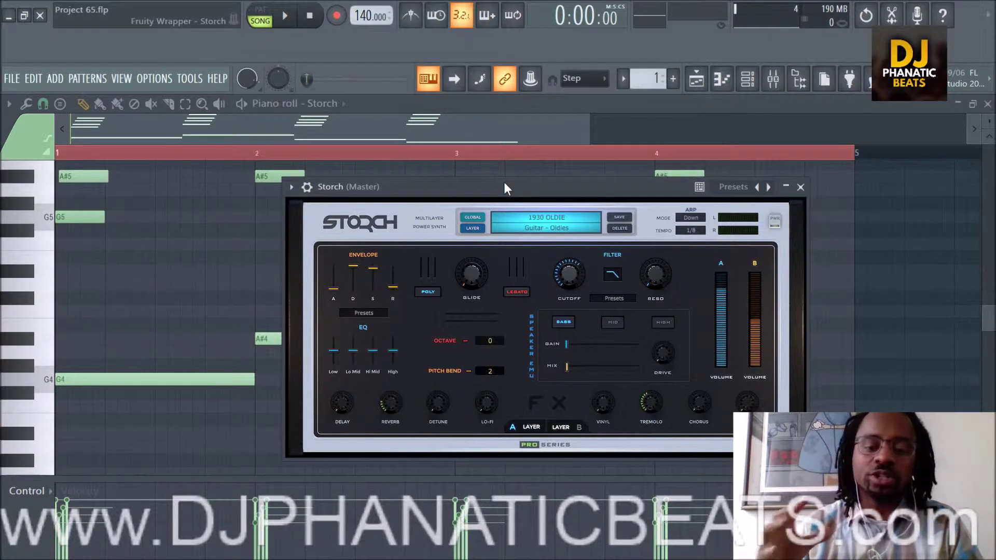
Move the Storch window aside and play a short phrase starting on E5
mouse_move(484, 187)
left_mouse_down()
mouse_move(548, 192)
mouse_move(540, 189)
left_mouse_up()
key("e")
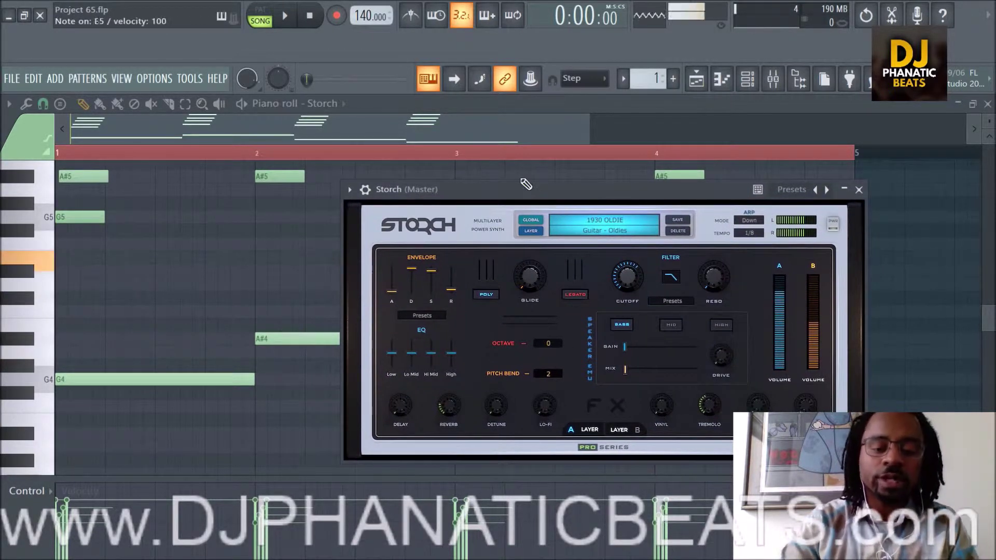
key("u")
key("u")
key("y")
key("u")
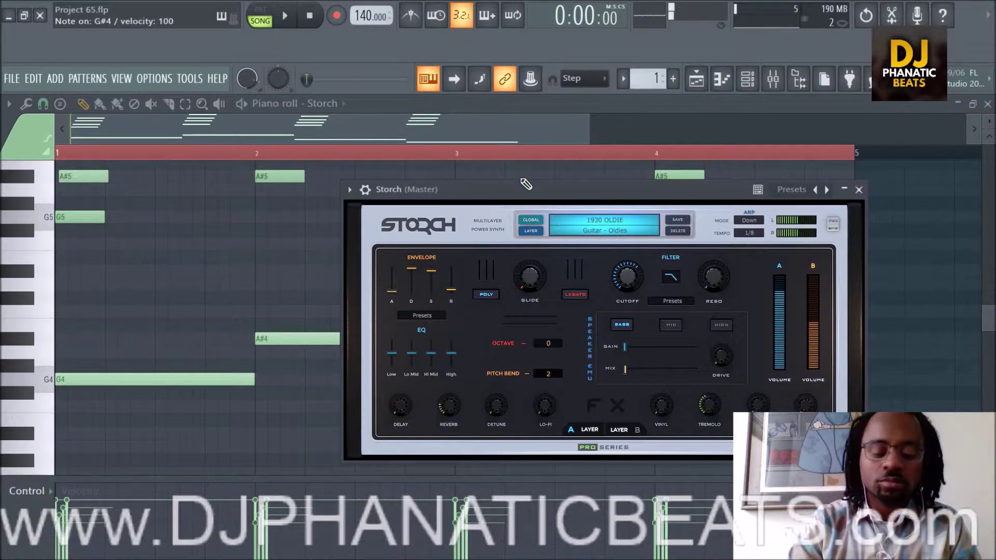
Try a phrase on the sharp notes between D#4 and A#4
key("d")
key("j")
key("j")
key("h")
key("g")
key("d")
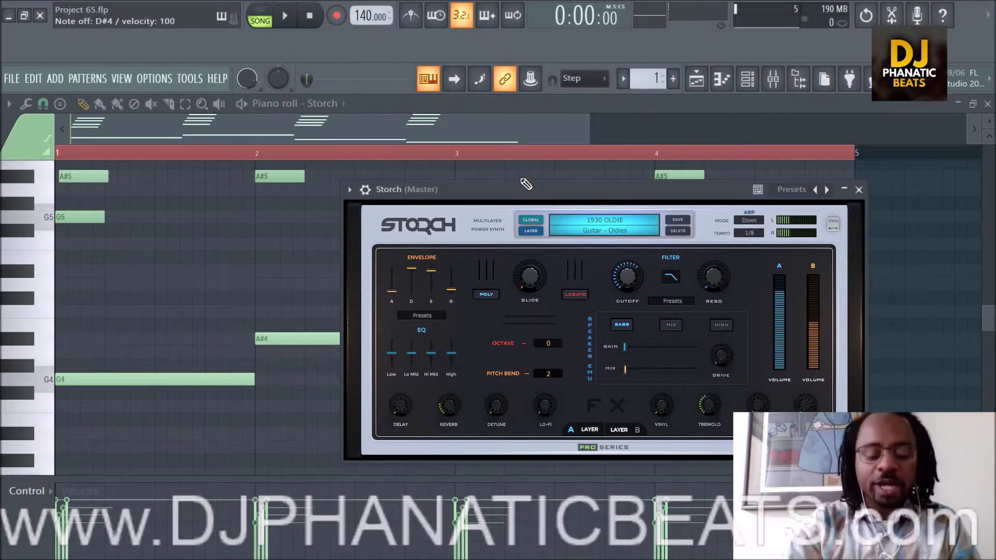
Play a low phrase on the natural notes between E4 and C5
key("c")
key("n")
key("q")
key("b")
key("m")
key("q")
key("n")
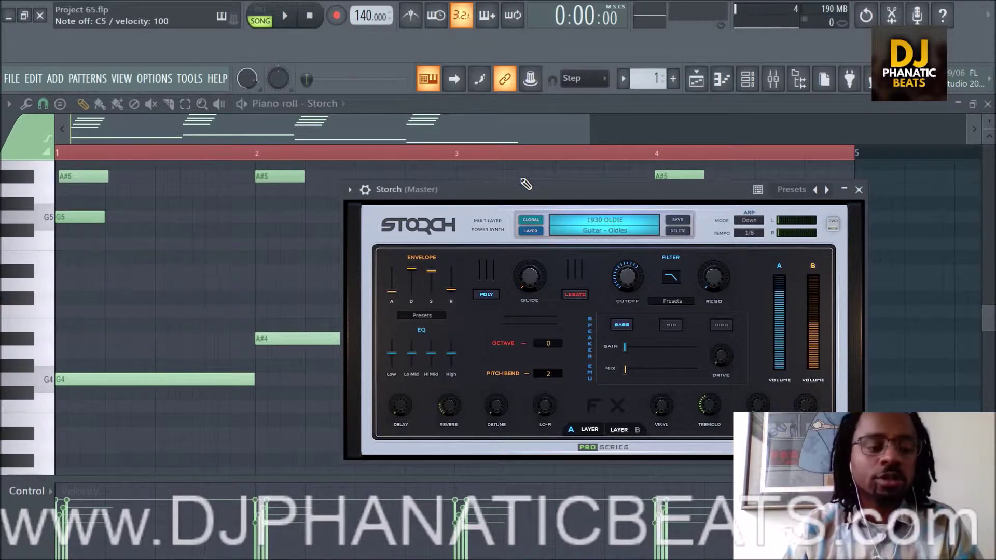
Review the pattern's bass and chord notes in the piano roll and move the Storch window clear of them
scroll(275, 282, "down", 3)
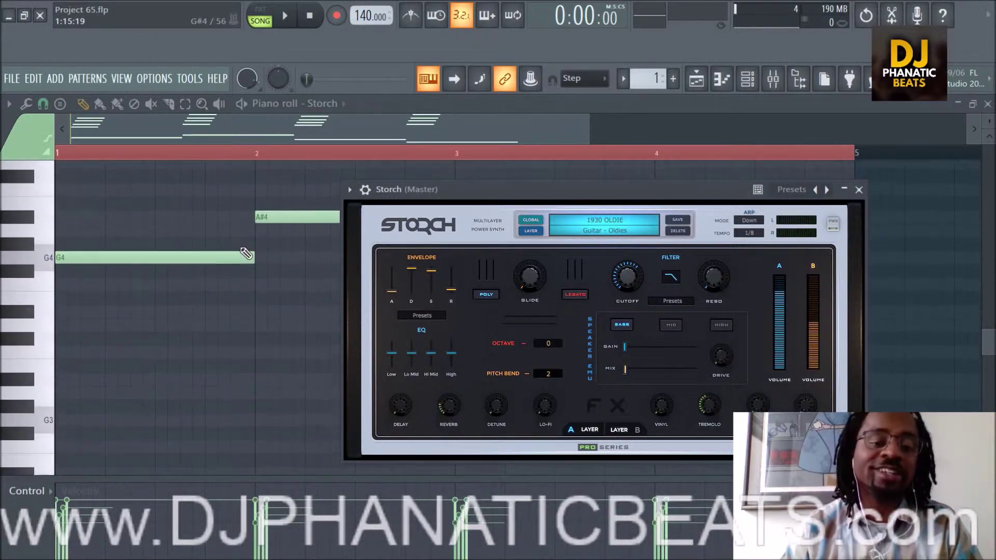
scroll(244, 251, "up", 2)
scroll(267, 155, "down", 2)
scroll(262, 244, "up", 4)
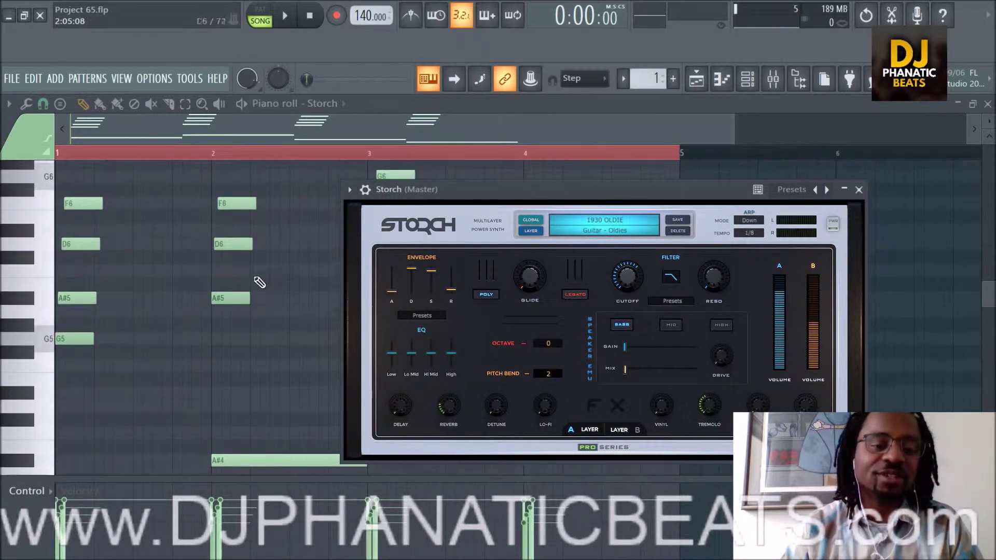
left_click_drag(494, 188, 581, 240)
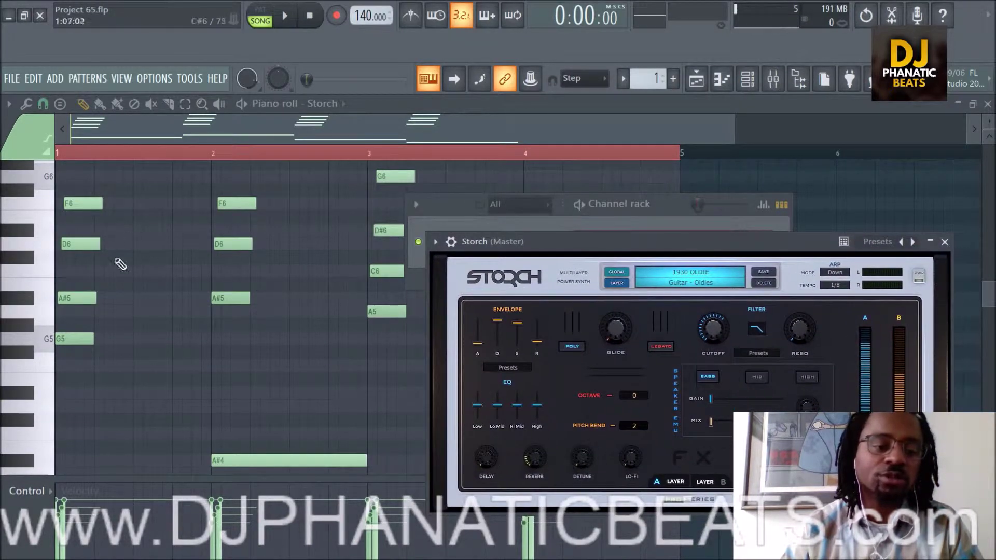
Play the four-bar chord pattern with the 1930 OLDIE patch at a raised system volume and stop playback
scroll(271, 325, "down", 3)
key("space")
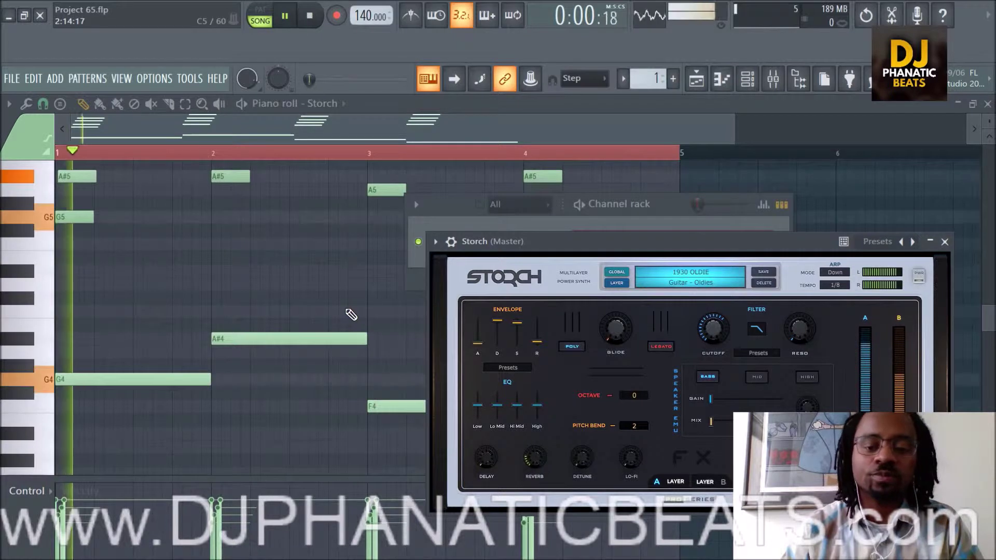
key("XF86AudioRaiseVolume")
key("XF86AudioRaiseVolume")
key("XF86AudioRaiseVolume")
key("XF86AudioRaiseVolume")
key("XF86AudioRaiseVolume")
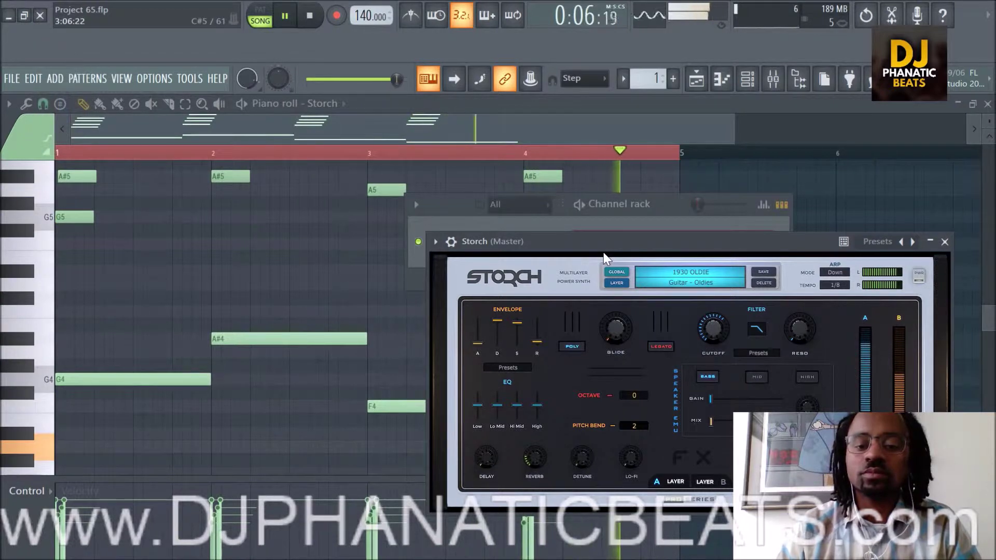
key("space")
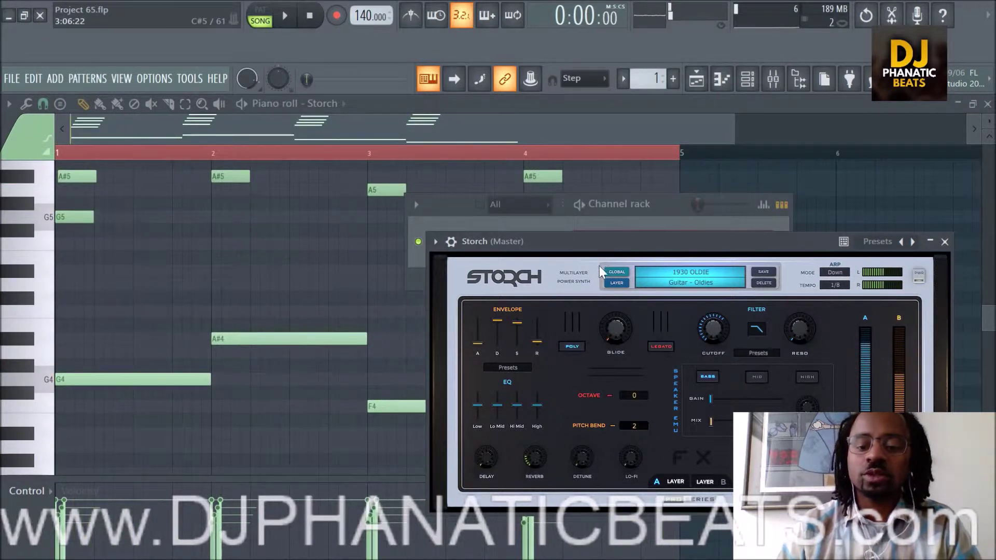
Load the ALTERNATIVE CHUG preset from Storch's 19_GUITARS category
left_click(673, 269)
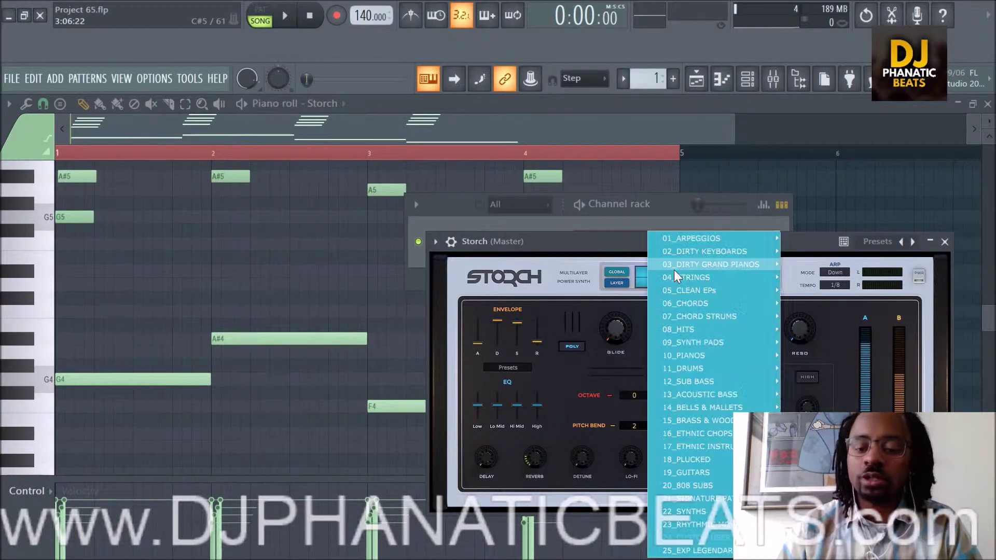
mouse_move(694, 470)
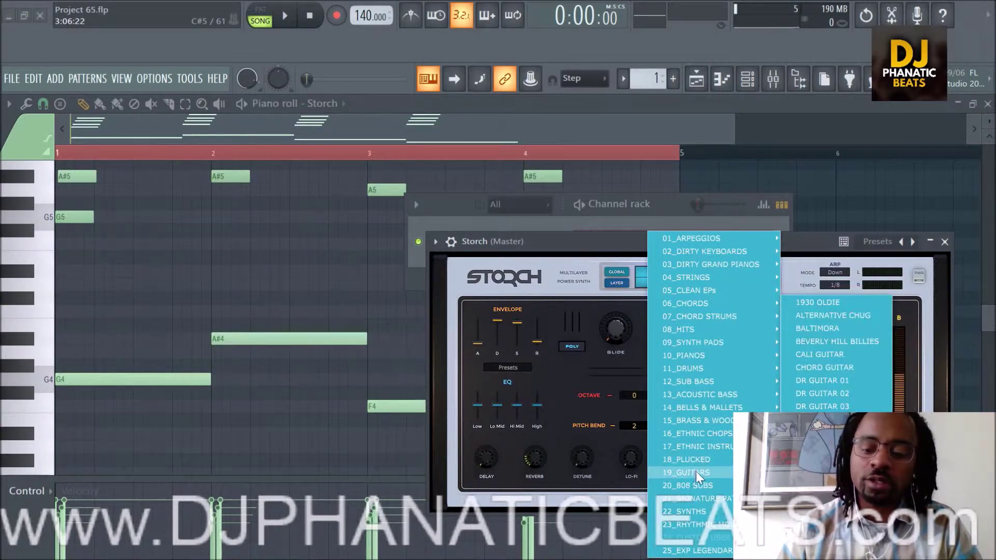
left_click(857, 316)
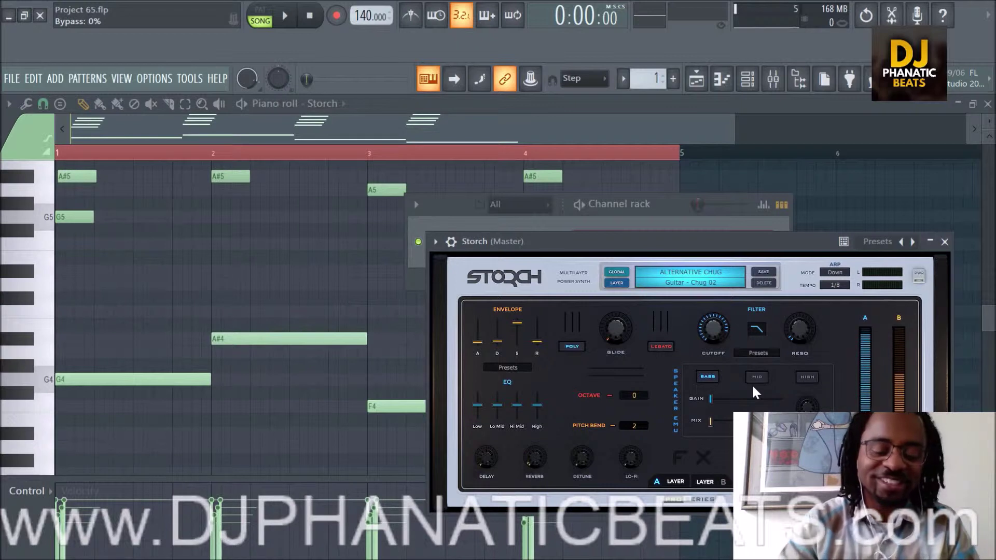
Audition the ALTERNATIVE CHUG patch with a melody around E5 and A5
key("y")
key("e")
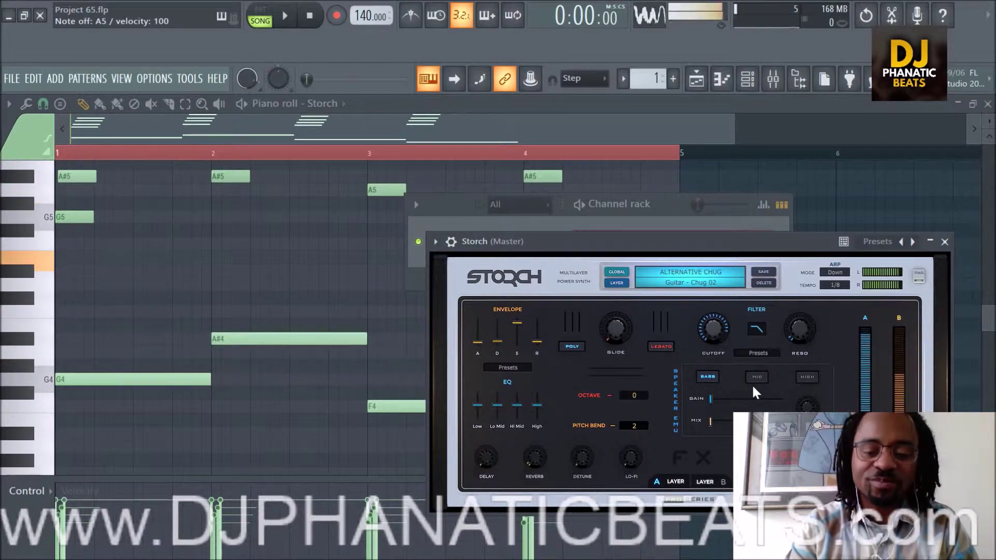
key("i")
key("r")
key("y")
key("e")
key("o")
key("u")
key("y")
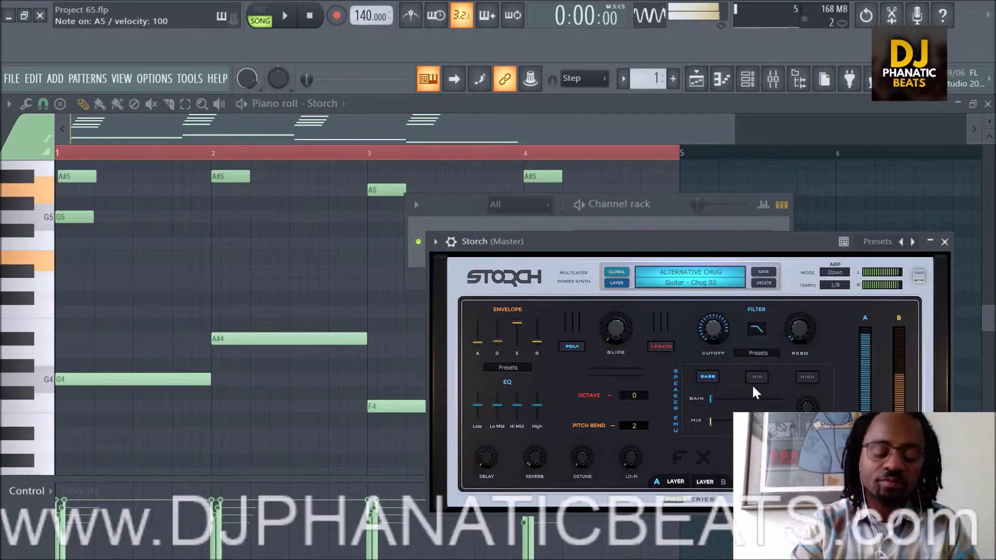
Continue testing ALTERNATIVE CHUG with a phrase that descends into the fourth octave
key("t")
key("e")
key("i")
key("m")
key("n")
key("b")
key("c")
key("w")
key("q")
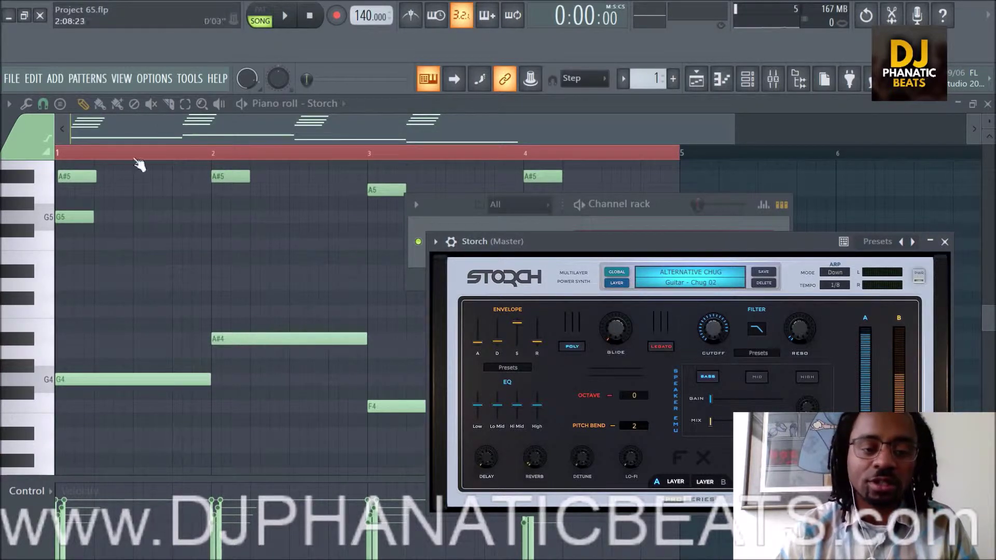
Play the four-bar pattern with ALTERNATIVE CHUG, clear the floating windows off the piano roll, and stop playback
scroll(203, 234, "up", 3)
scroll(197, 222, "down", 2)
scroll(236, 268, "up", 2)
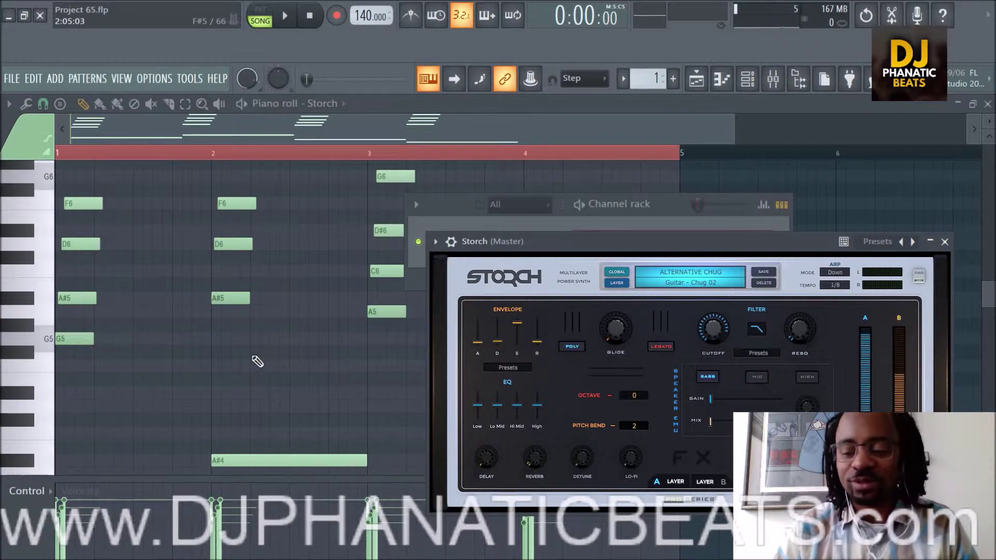
key("space")
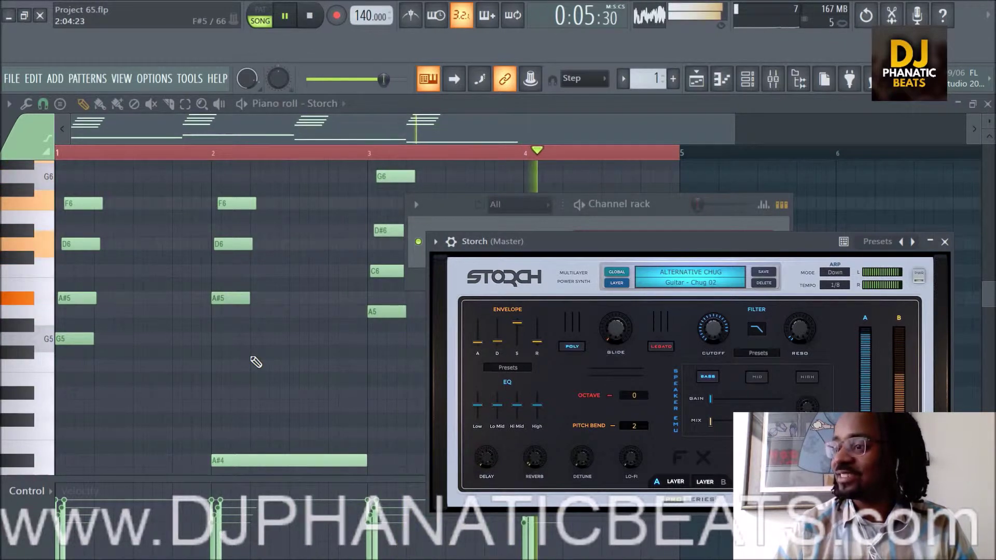
right_click(207, 359)
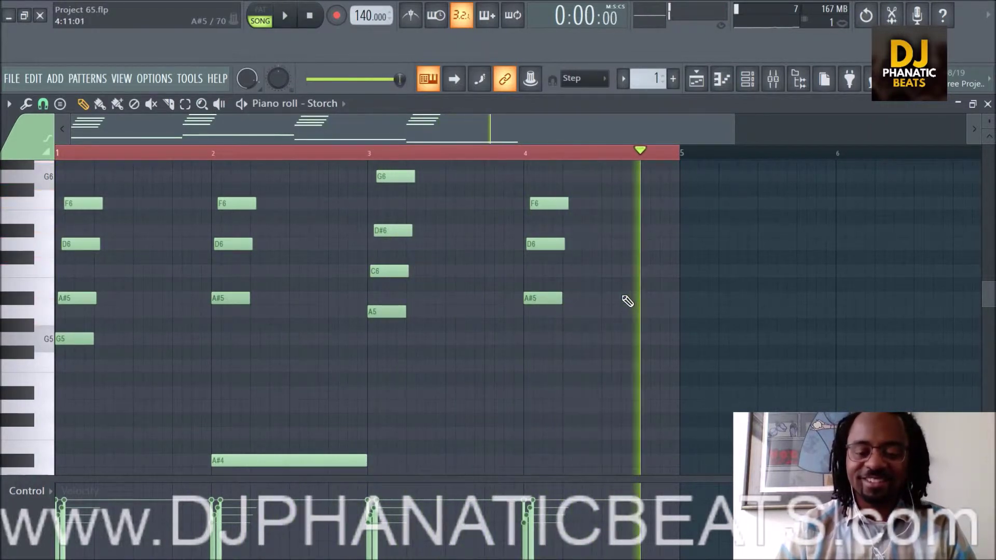
key("space")
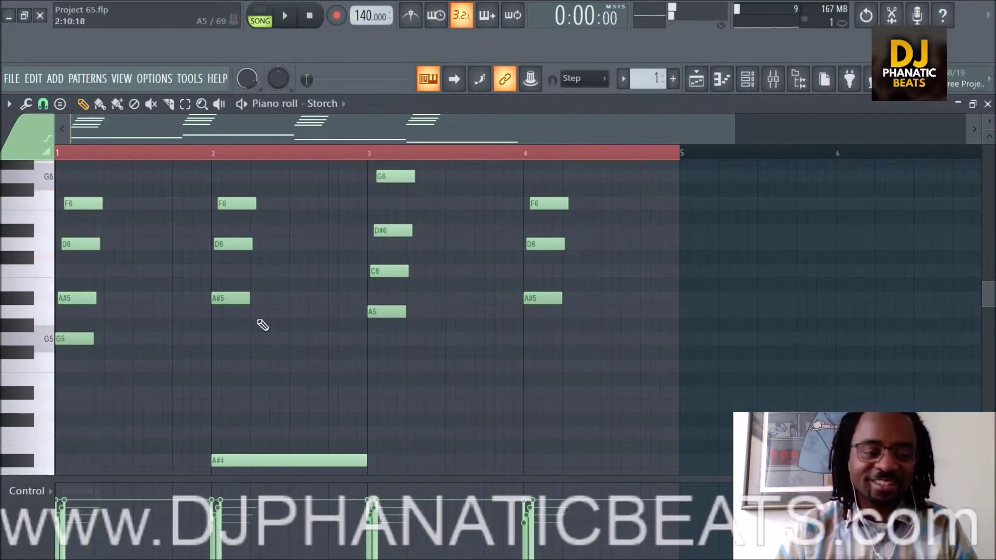
During playback, add an F5 note halfway through bar 4 and shorten it to end at the start of bar 5
left_click(41, 348)
key("space")
left_click(603, 366)
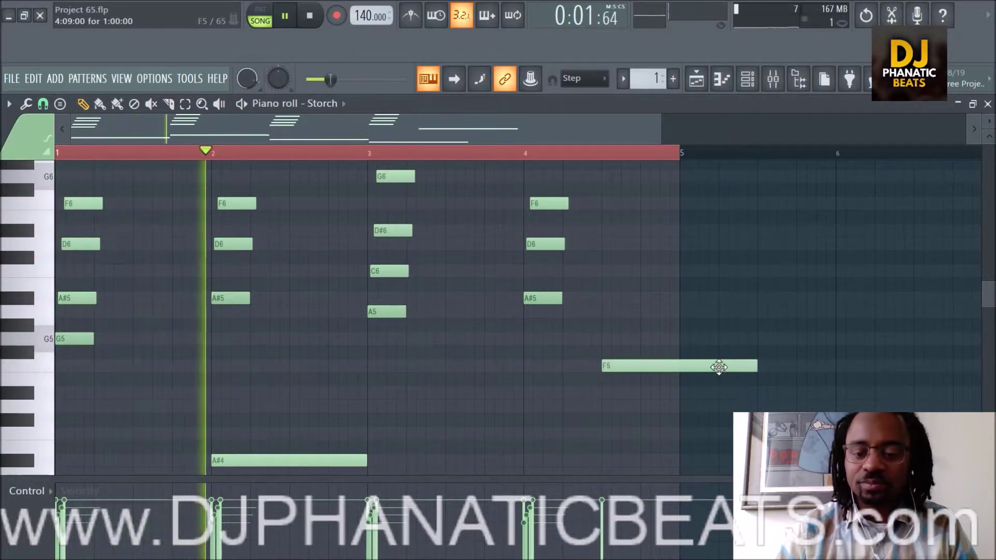
left_click_drag(757, 365, 679, 372)
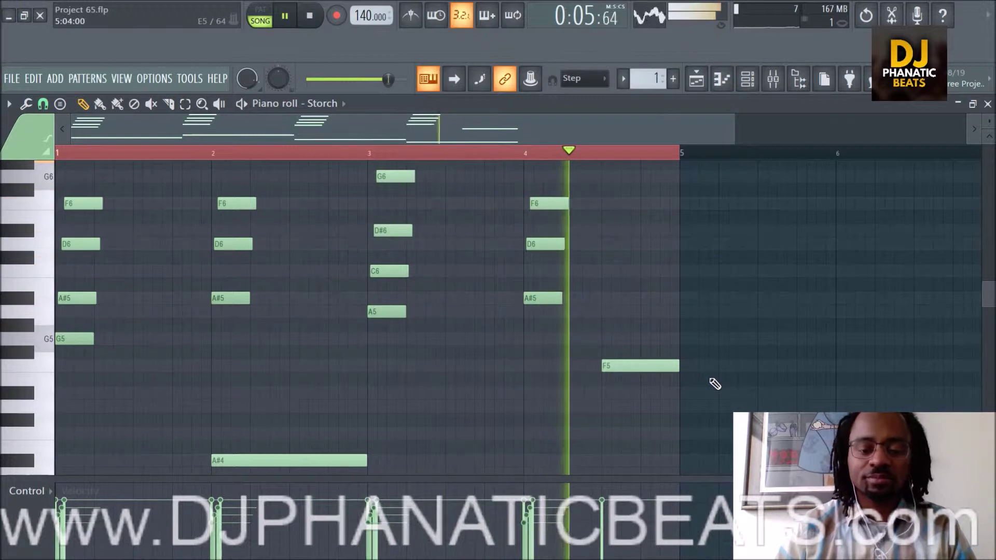
Stop playback, bring back the Storch window, and load the BALTIMORA preset from the 19_GUITARS category
key("space")
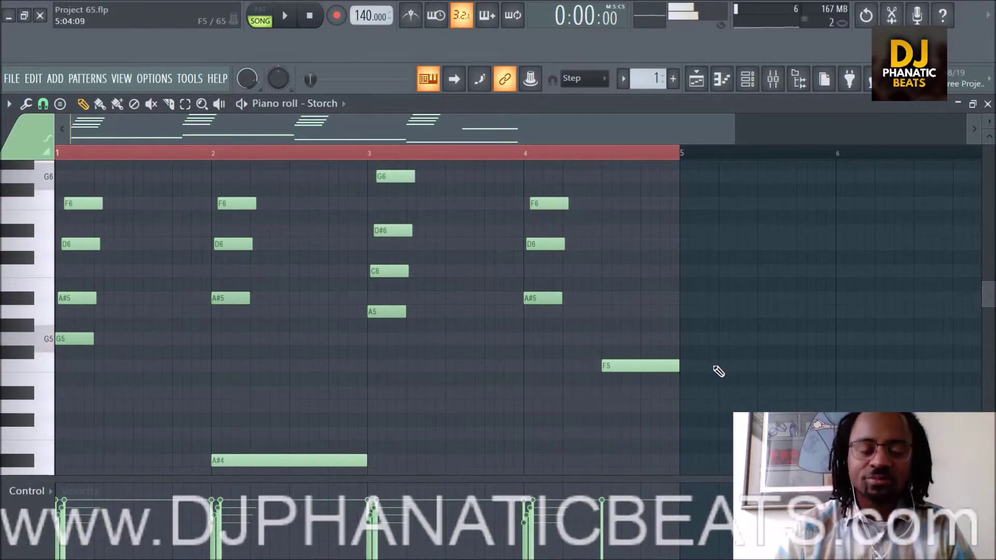
left_click(747, 78)
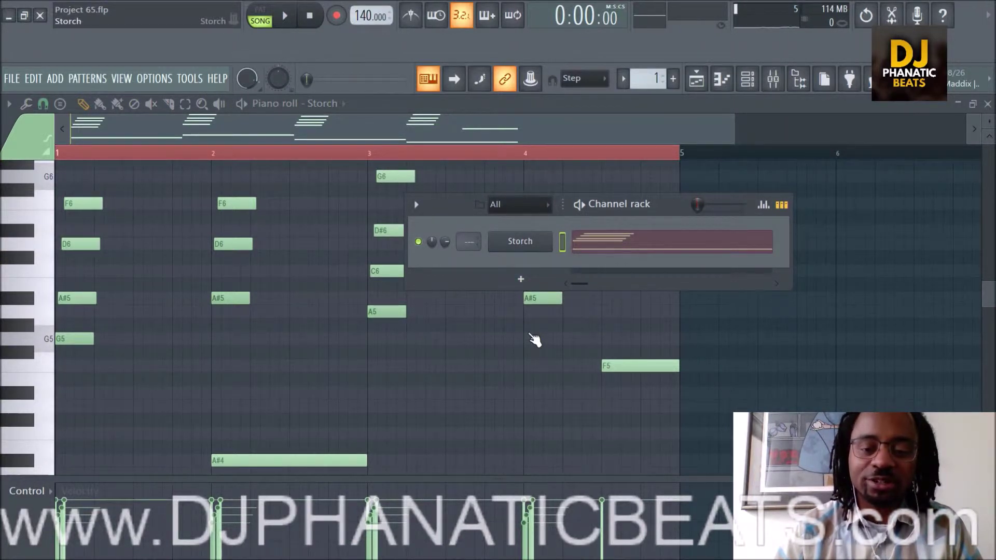
left_click(704, 274)
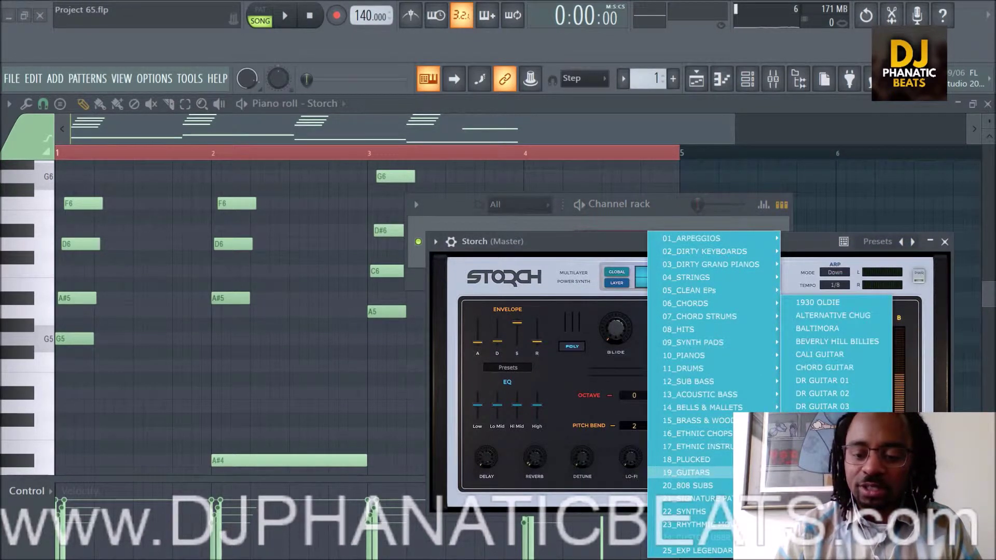
mouse_move(710, 471)
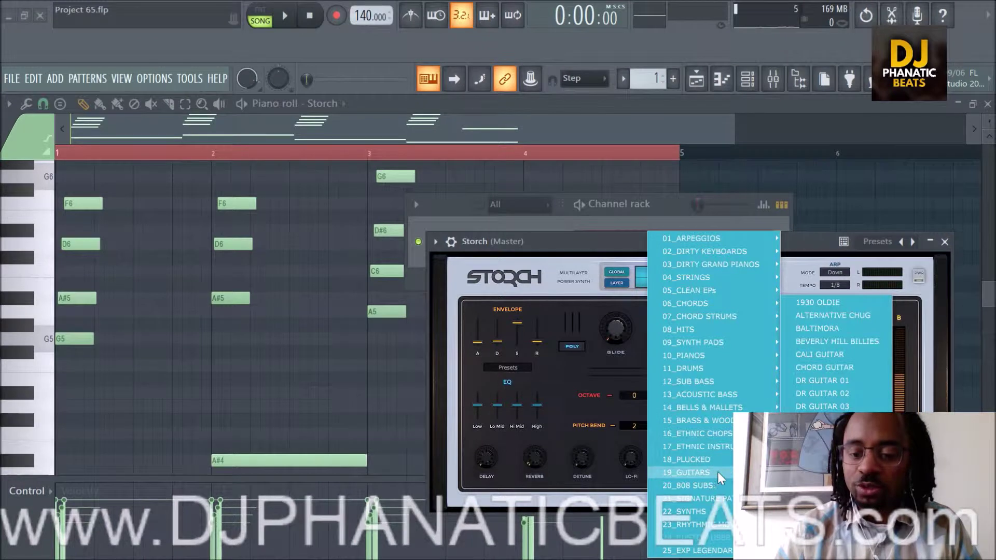
left_click(829, 330)
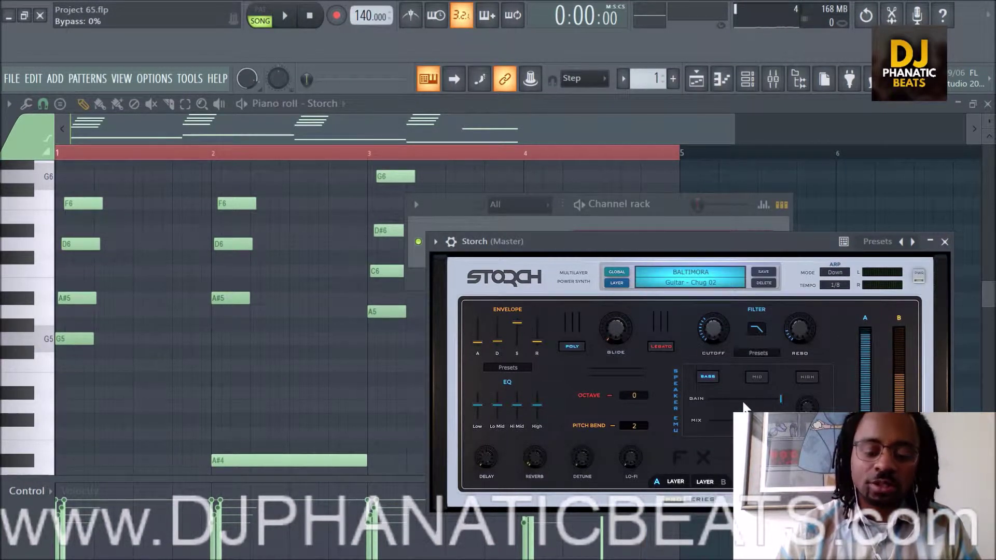
Audition the BALTIMORA patch with a short melody including G5, and play the four-bar pattern through it
key("e")
key("i")
key("o")
key("t")
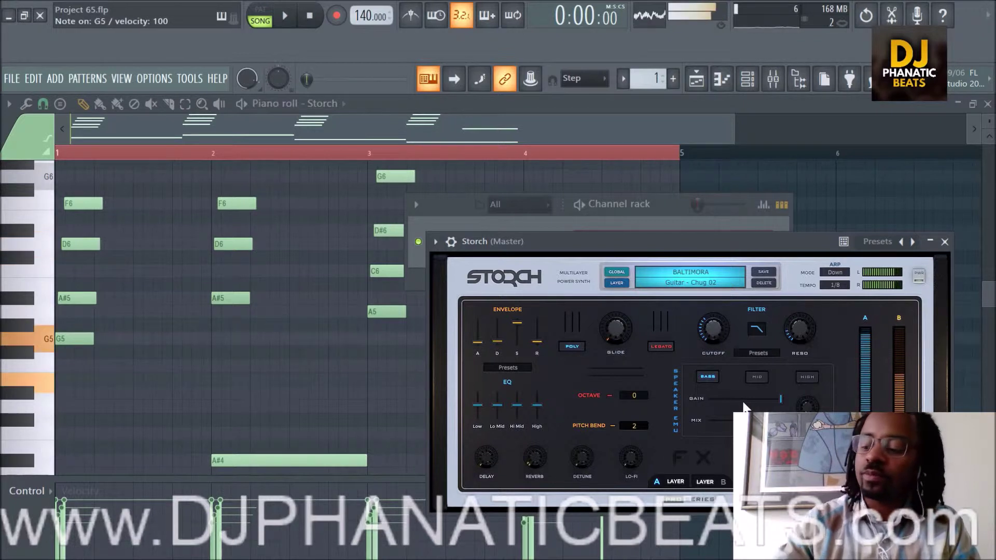
key("w")
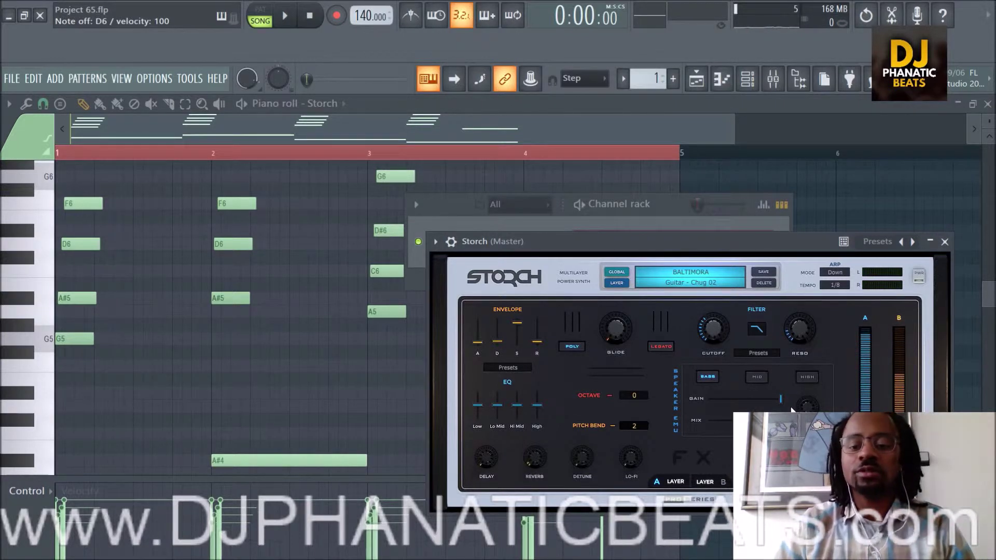
key("space")
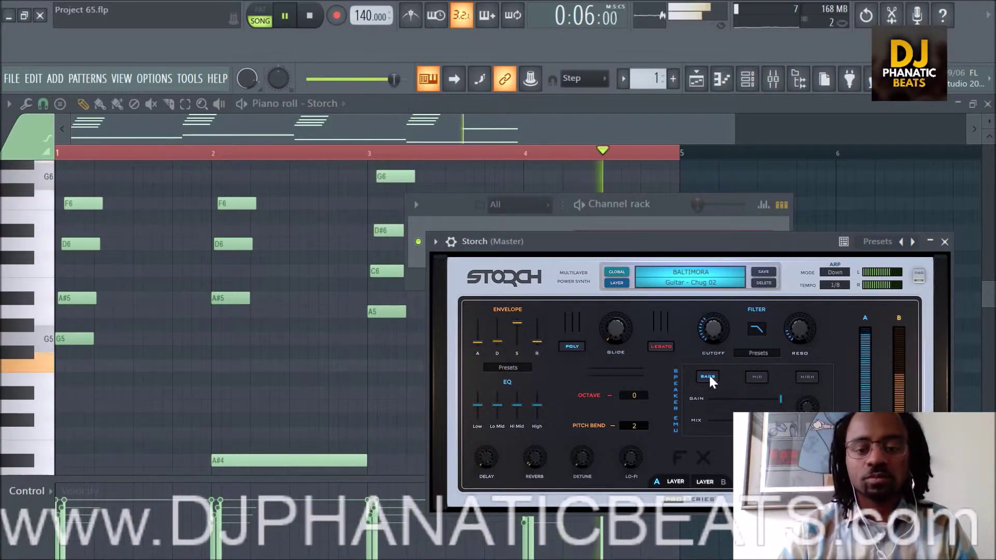
key("space")
Load the BEVERLY HILL BILLIES guitar preset and audition it with a melody moving from C6 down to B4
left_click(684, 272)
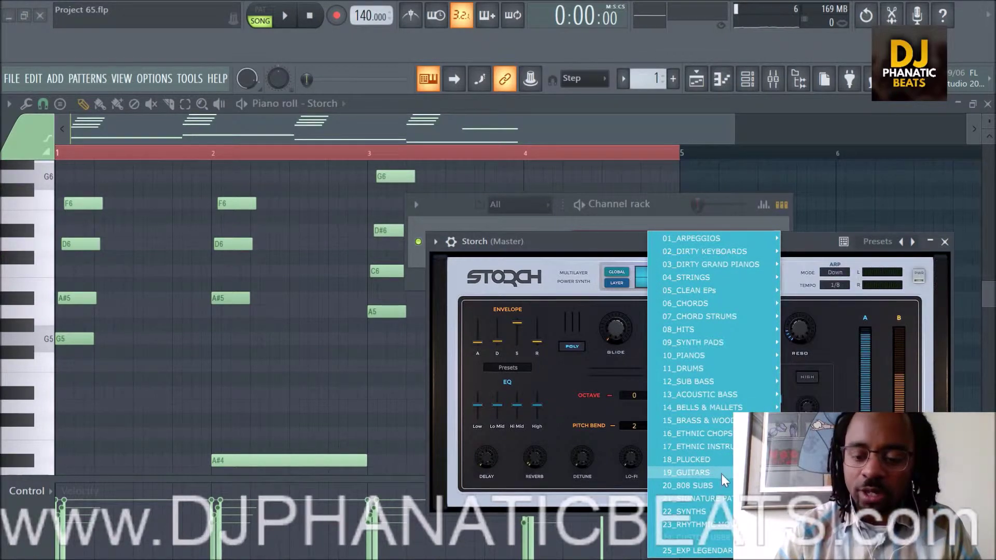
left_click(809, 472)
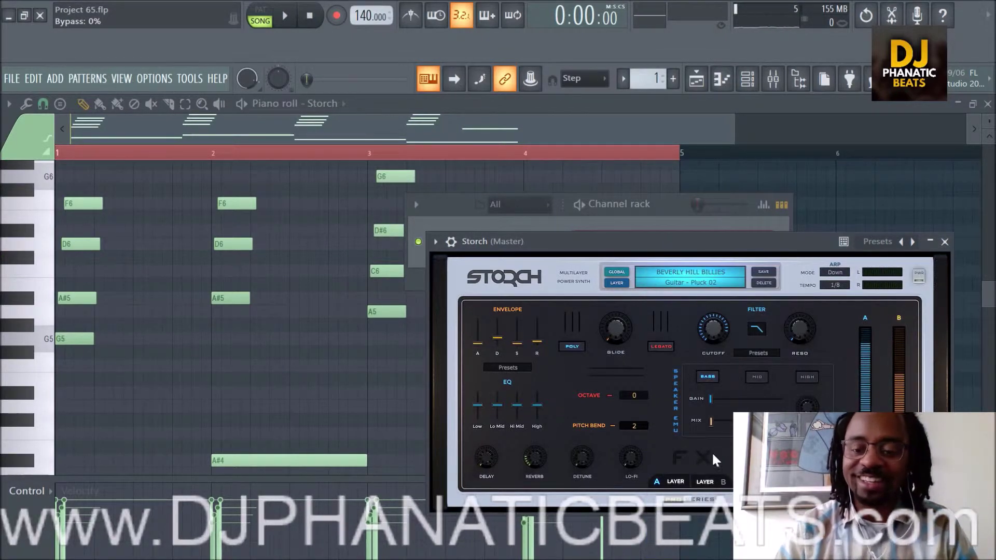
key("e")
key("i")
key("o")
key("i")
key("w")
key("o")
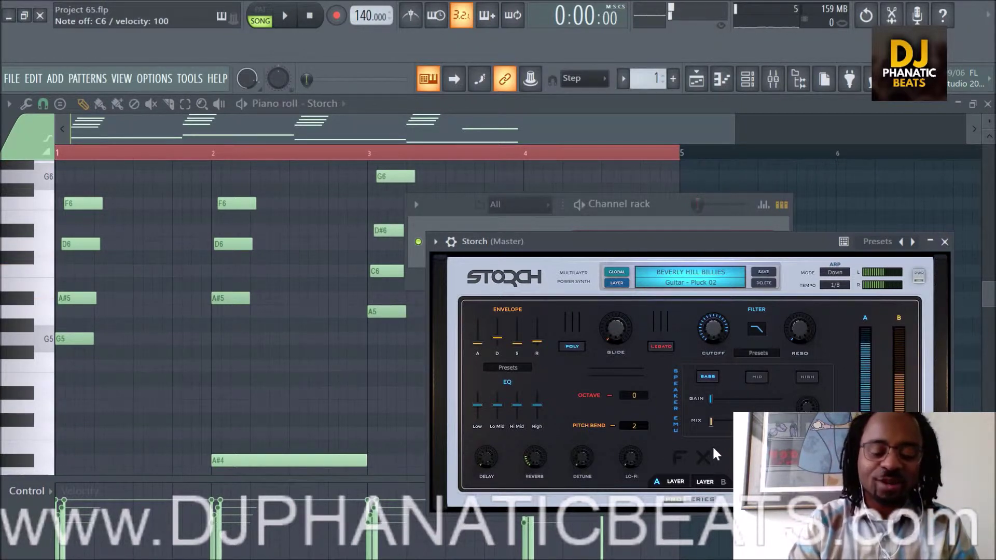
key("q")
key("m")
key("m")
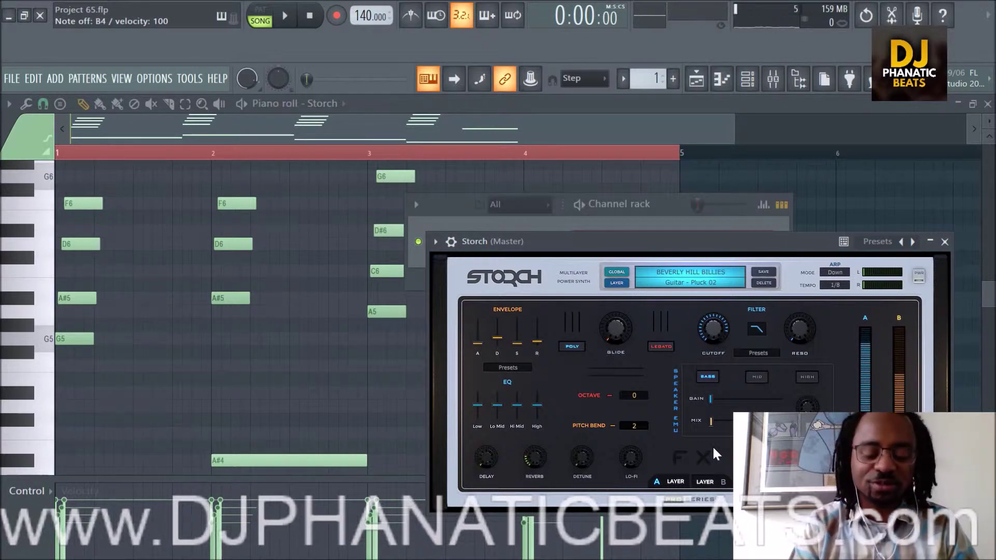
Continue testing BEVERLY HILL BILLIES with a phrase reaching D6, and play the four-bar pattern through it
key("n")
key("w")
key("m")
key("q")
key("w")
key("r")
key("o")
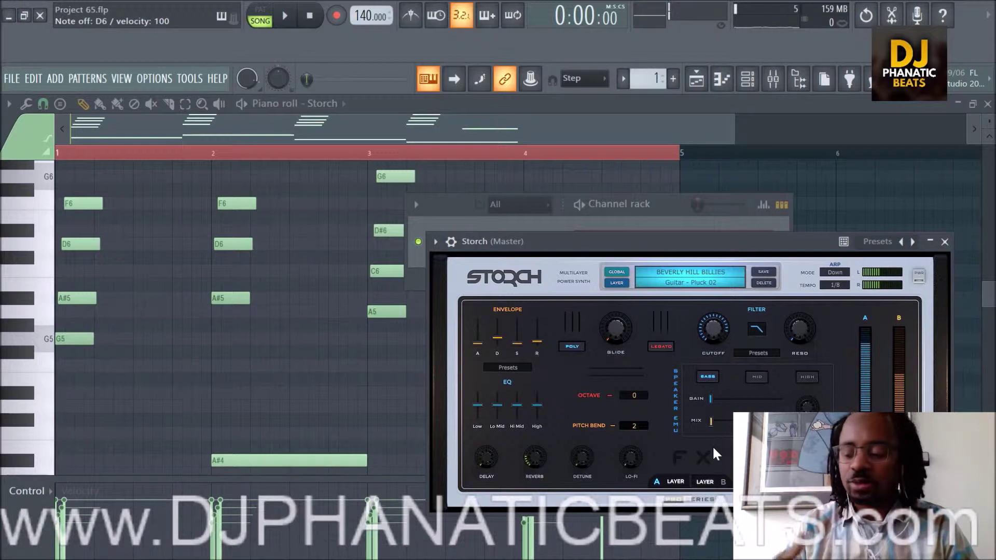
key("space")
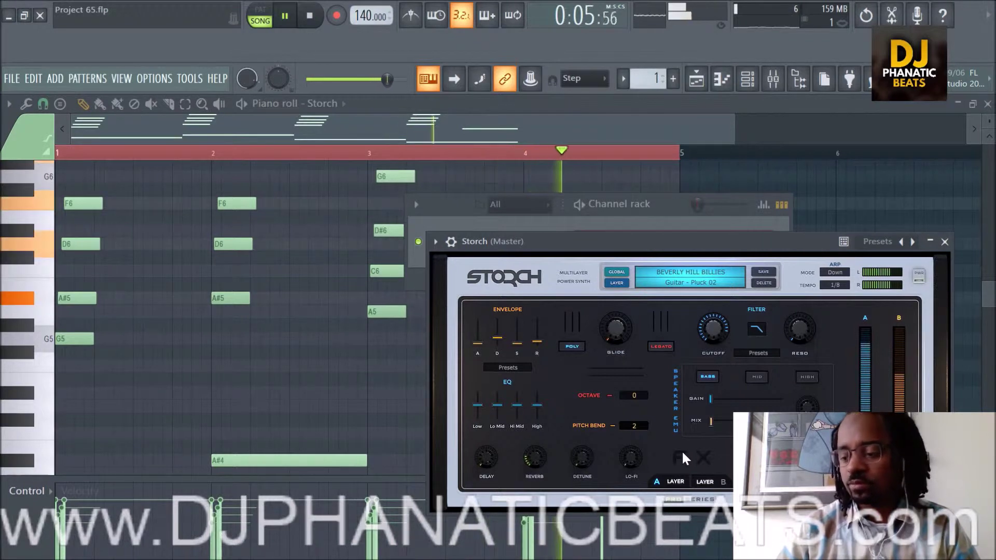
key("space")
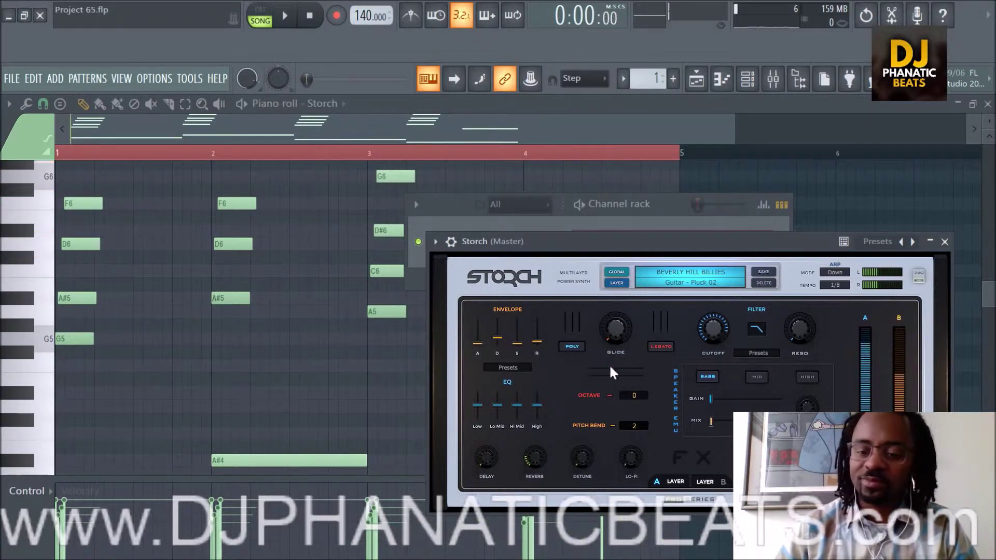
Load the CALI GUITAR preset from 19_GUITARS and audition it with a phrase descending from C6 to E4
left_click(698, 272)
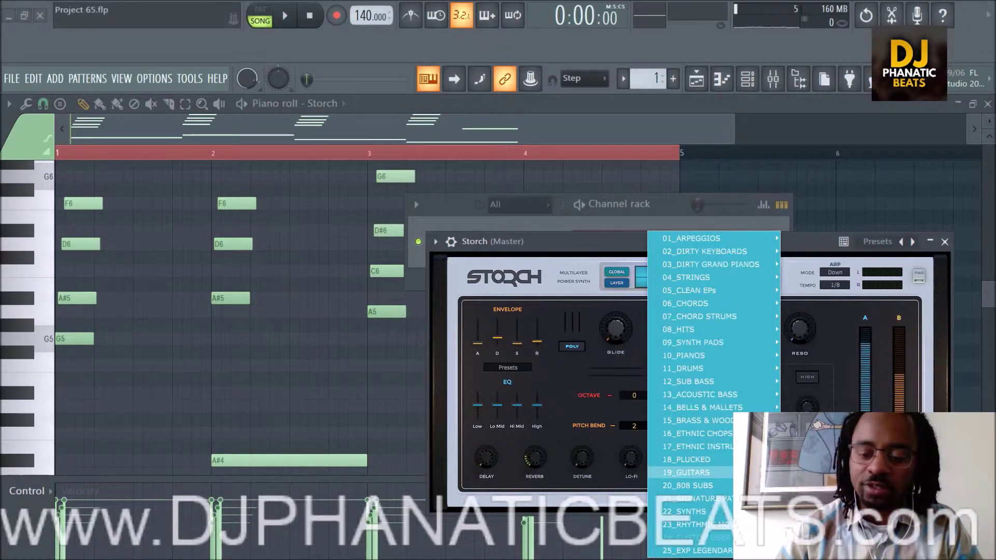
left_click(809, 473)
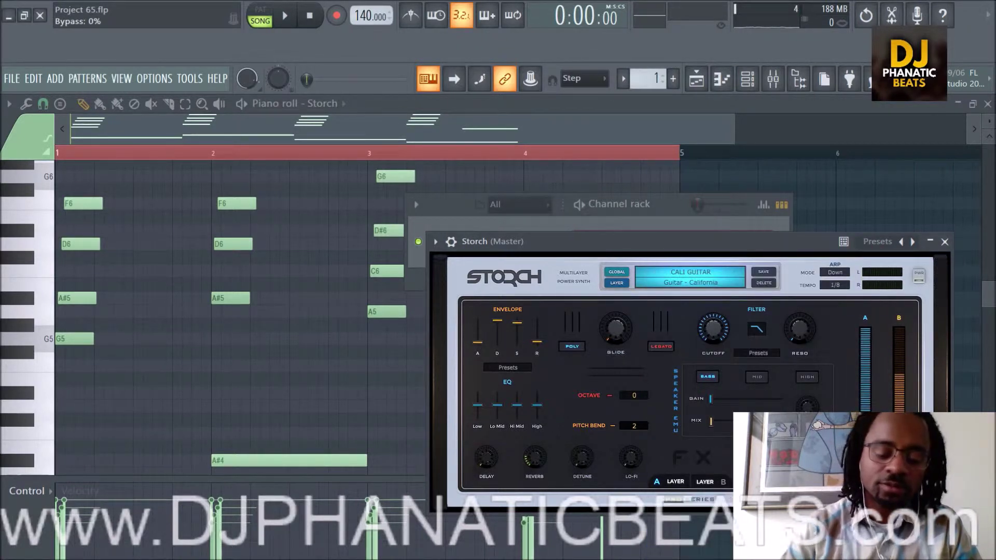
key("y")
key("e")
key("i")
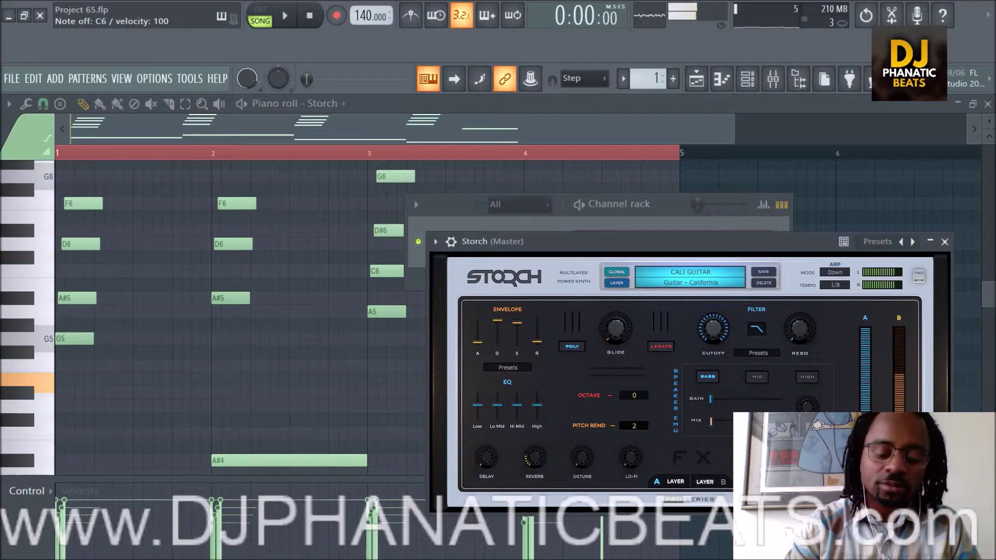
key("w")
key("r")
key("n")
key("m")
key("q")
key("m")
key("q")
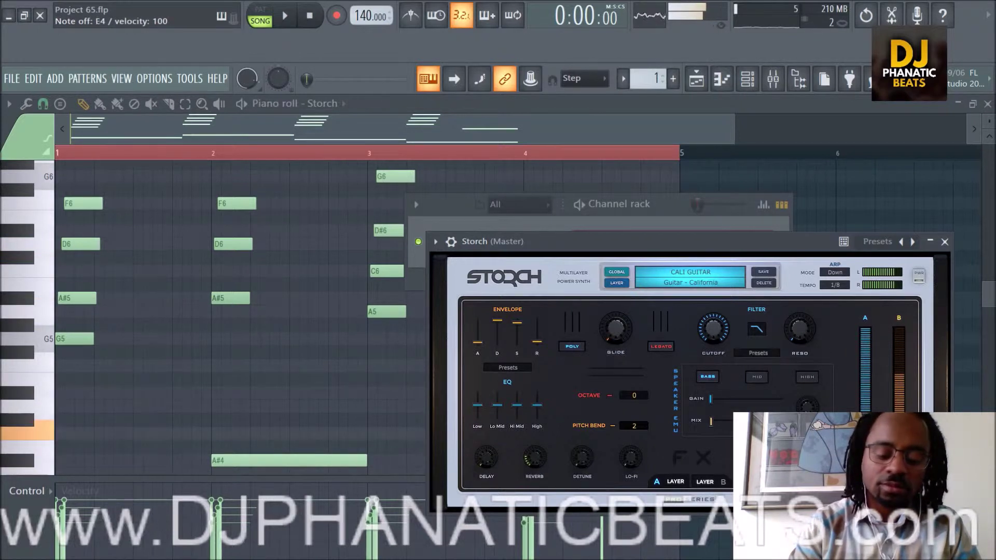
Continue auditioning CALI GUITAR with a low phrase around D4 and A4, and play the four-bar pattern through it
key("w")
key("r")
key("u")
key("m")
key("x")
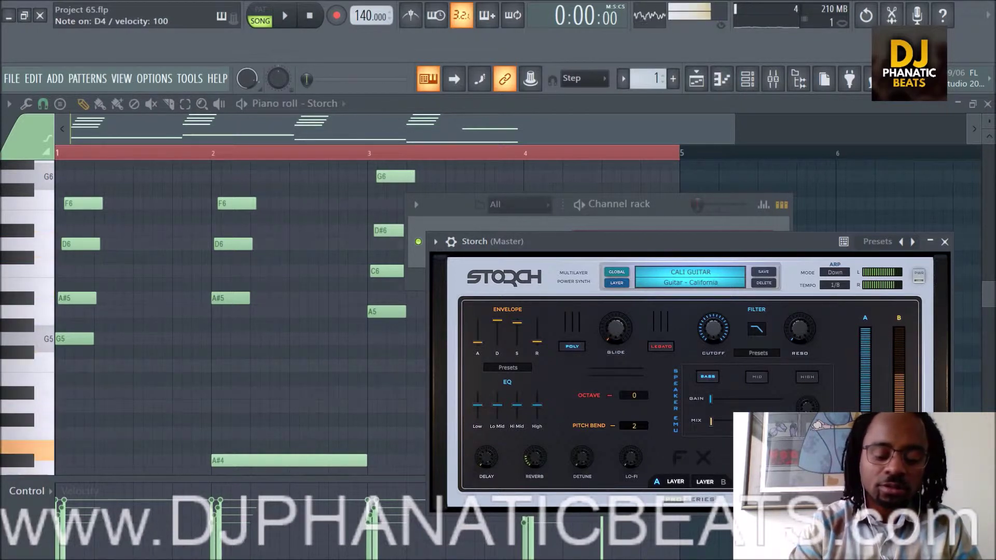
key("q")
key("n")
key("w")
key("q")
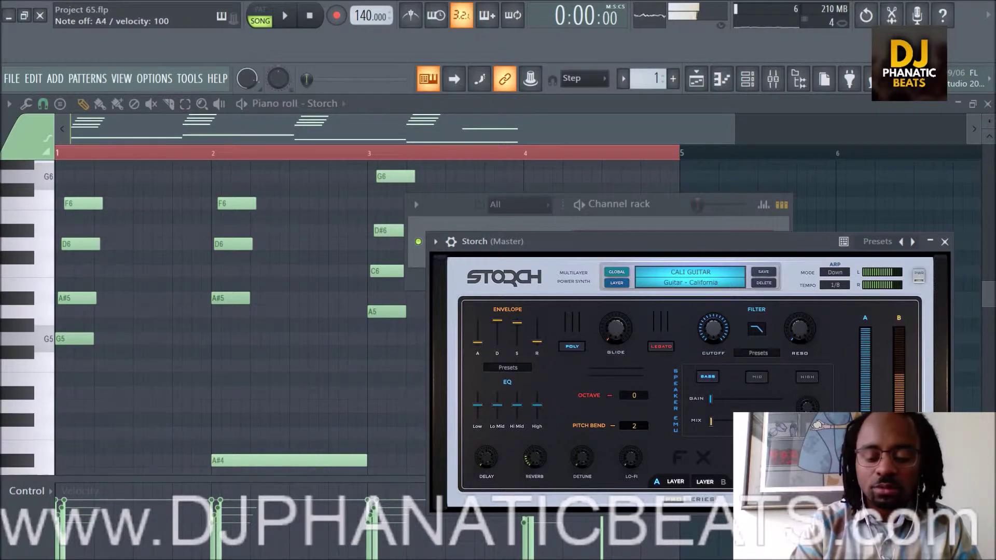
key("m")
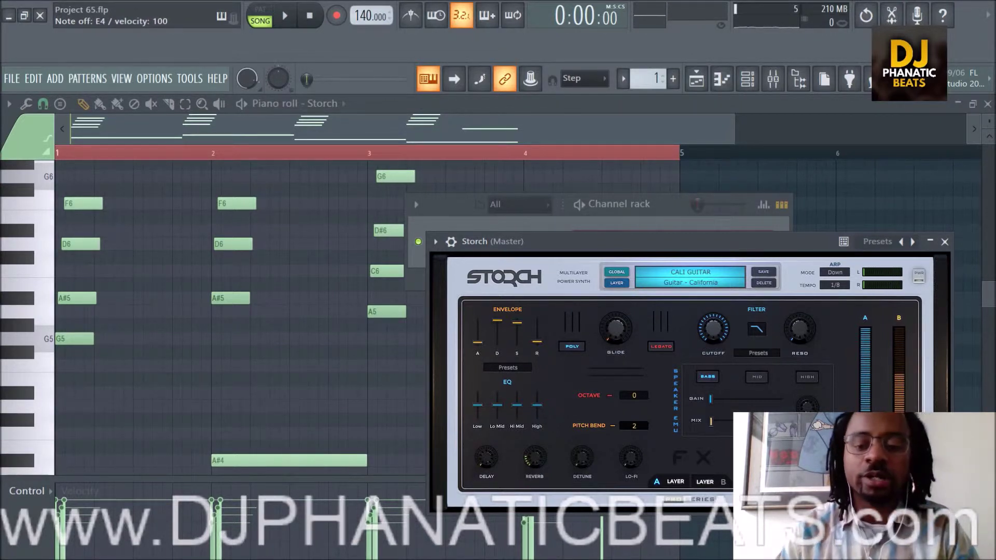
key("space")
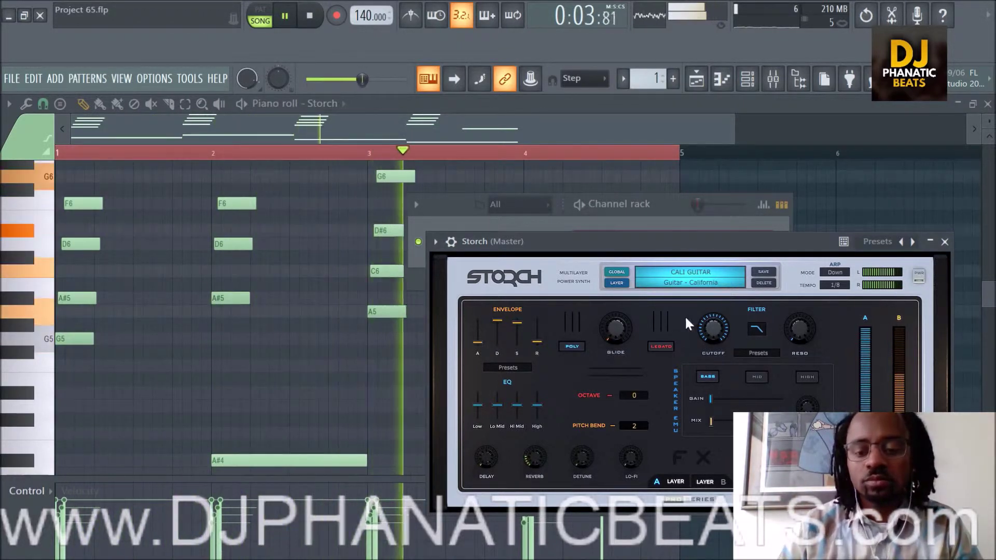
key("space")
Load the CHORD GUITAR preset from 19_GUITARS and sound G5 with it
left_click(670, 272)
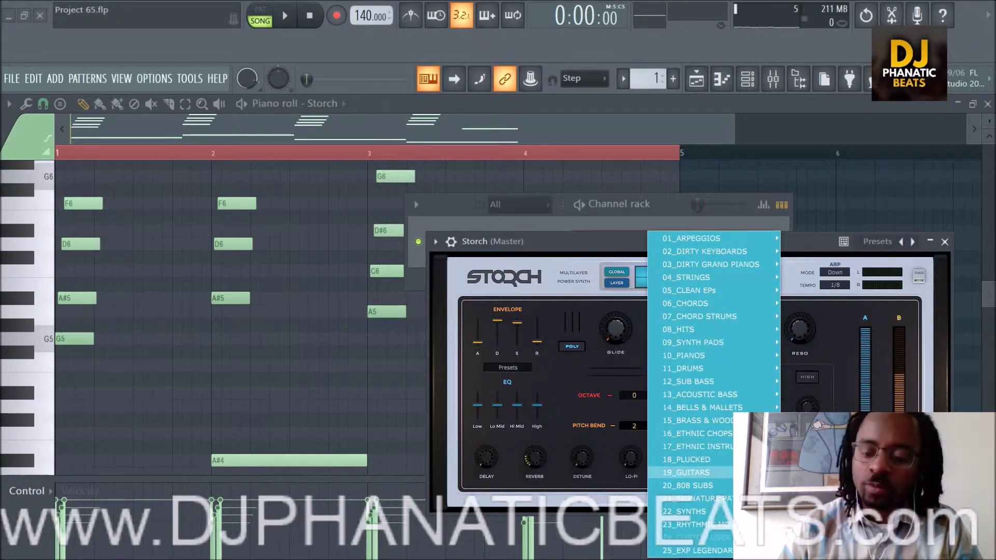
left_click(809, 472)
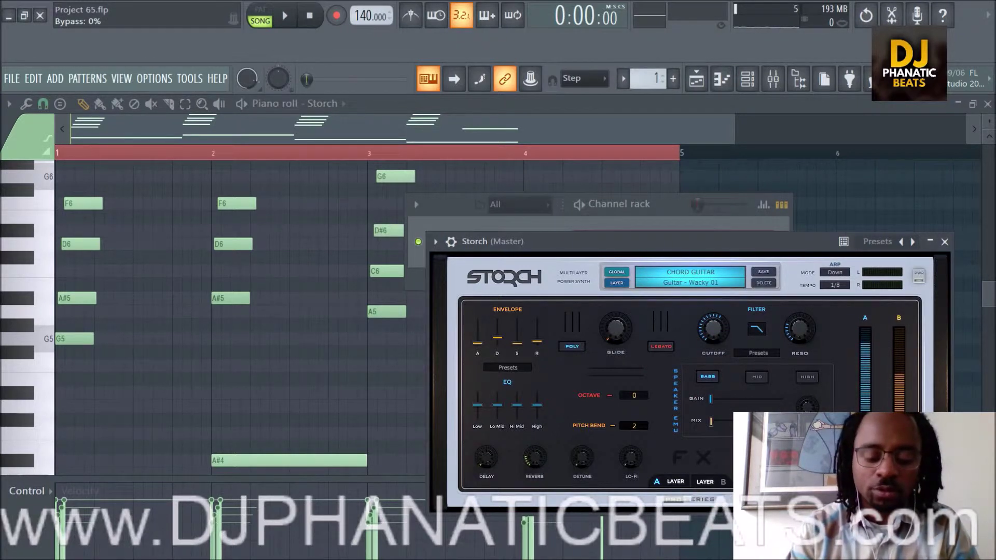
key("t")
key("t")
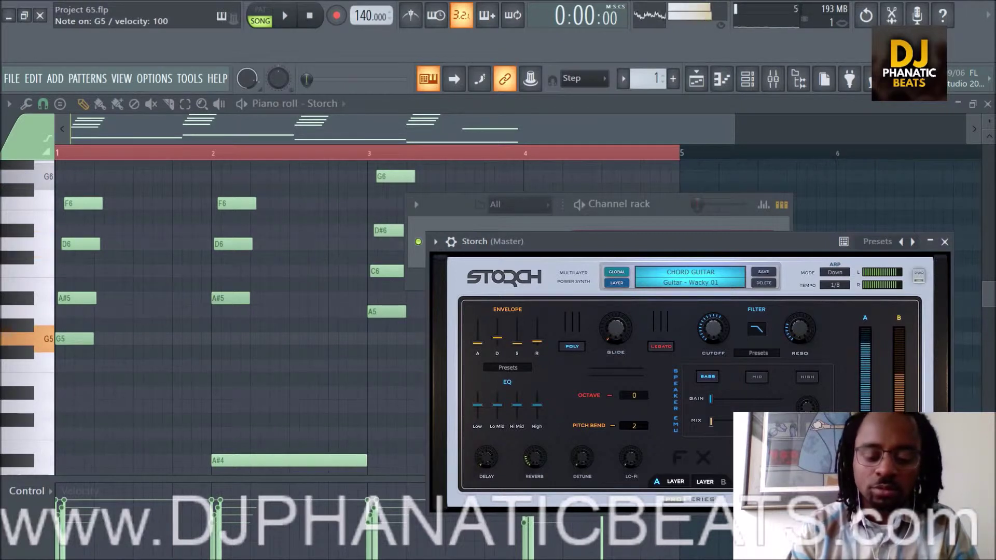
Audition the CHORD GUITAR patch with a longer melody that comes back to G5
key("o")
key("i")
key("u")
key("t")
key("o")
key("period")
key("comma")
key("n")
key("c")
key("n")
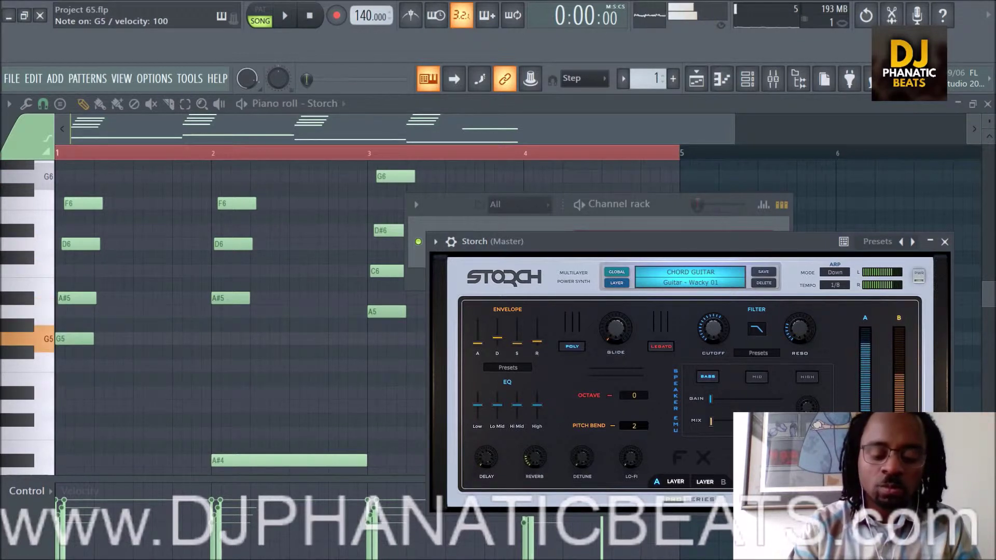
Test CHORD GUITAR with a repeating riff between E5 and G5
key("b")
key("n")
key("b")
key("c")
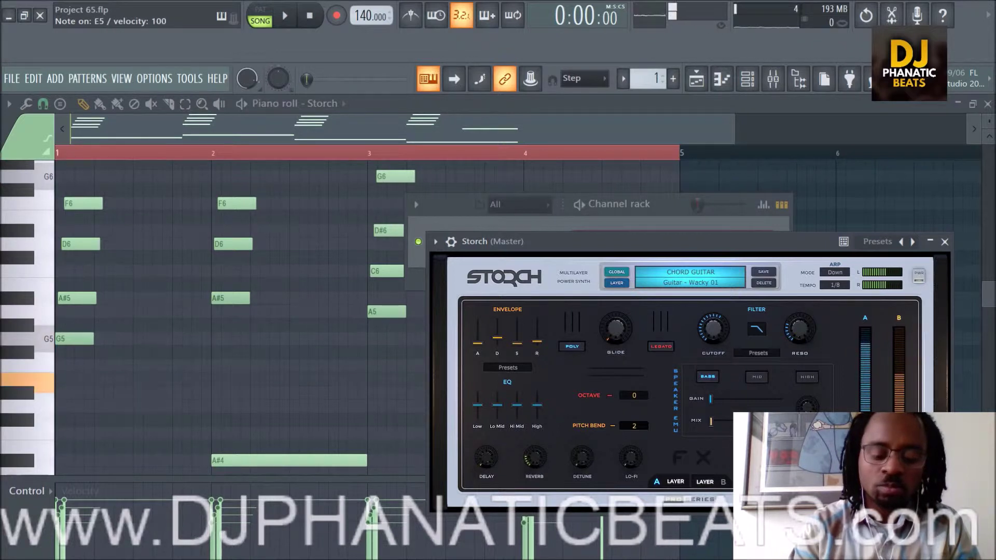
key("b")
key("n")
key("c")
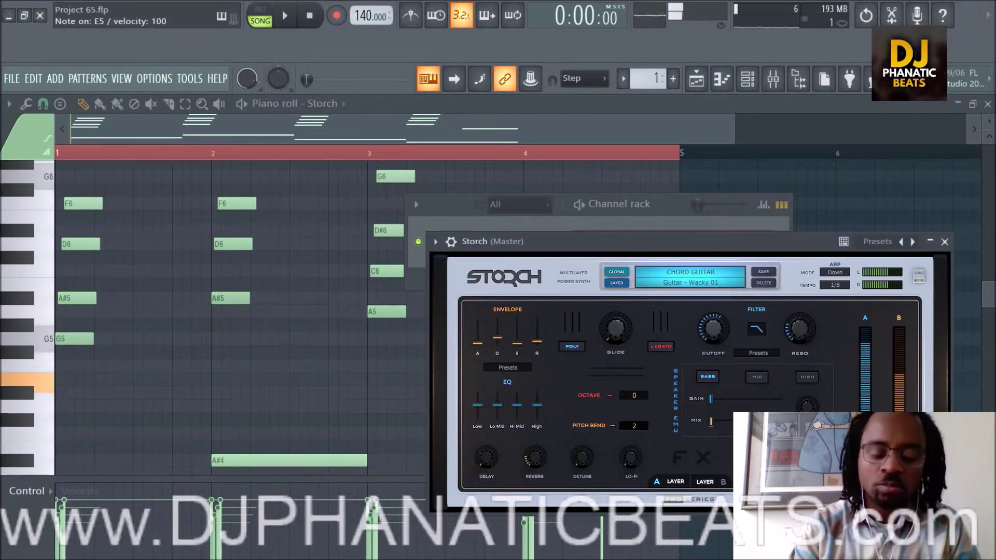
key("b")
key("n")
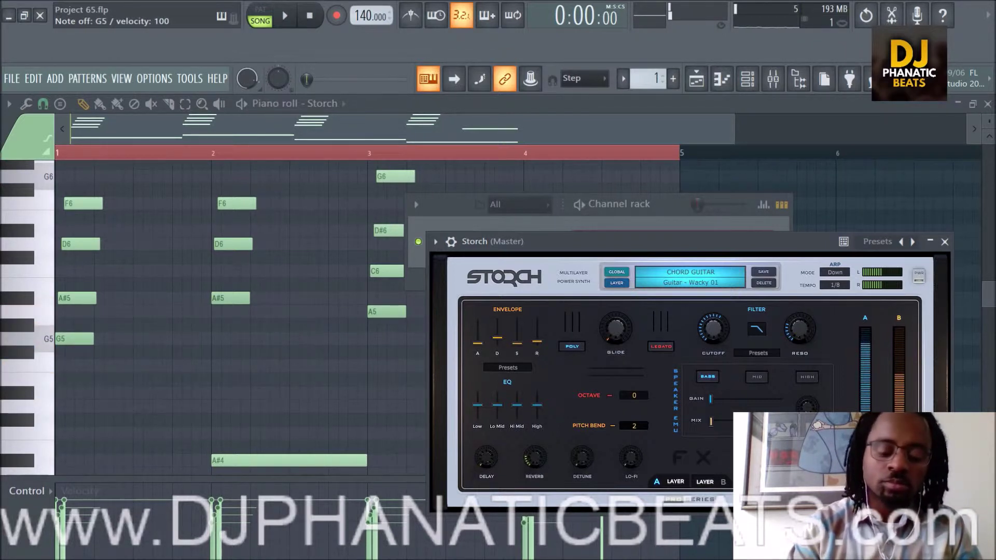
Continue auditioning CHORD GUITAR with a closing phrase that drops to E4
key("n")
key("m")
key("comma")
key("n")
key("m")
key("n")
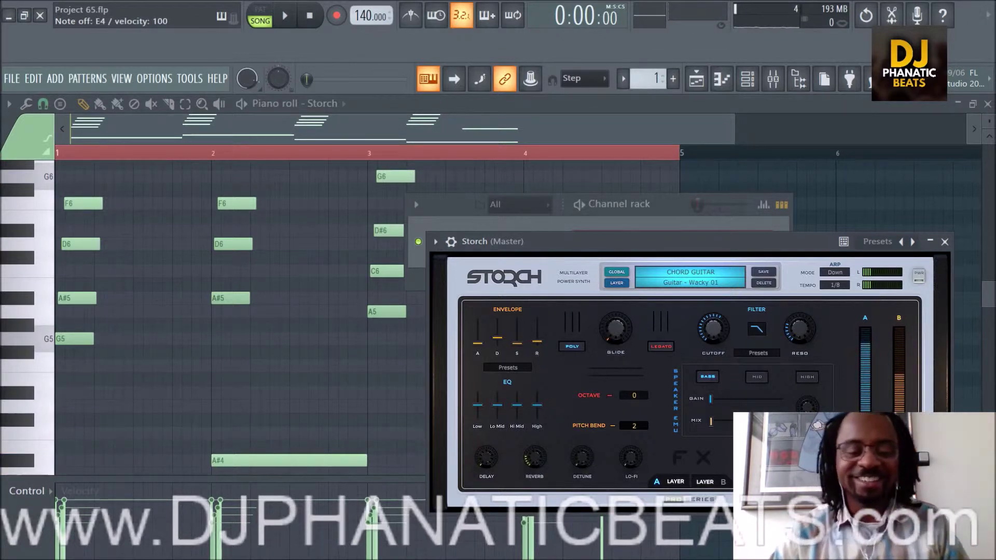
Play the four-bar pattern with CHORD GUITAR, move the Storch window to the middle of the piano roll, and stop playback
key("space")
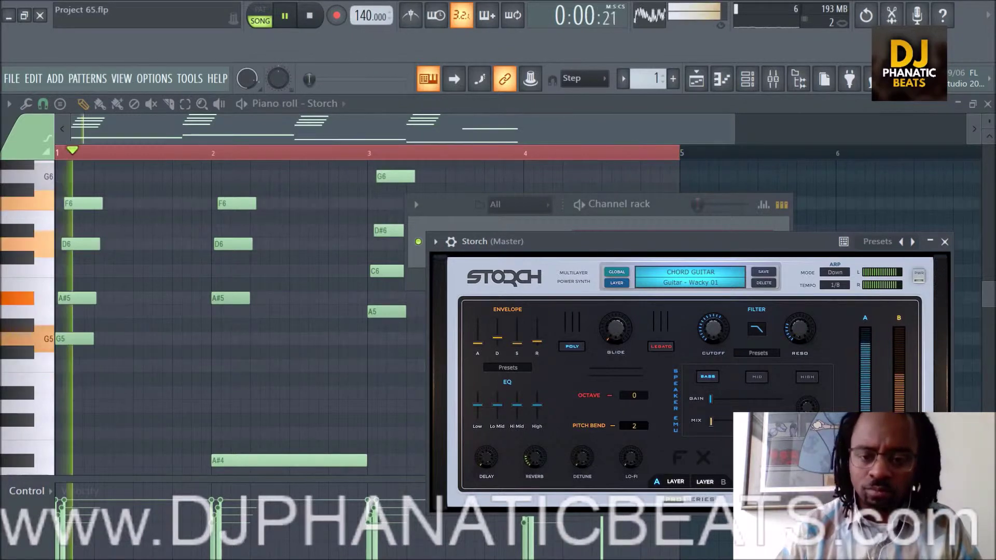
left_click_drag(646, 241, 439, 207)
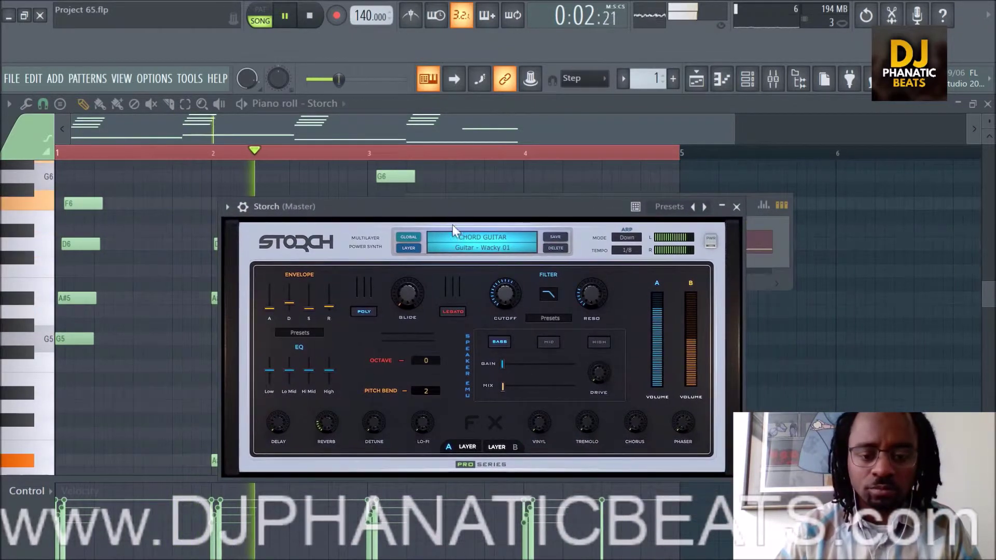
key("space")
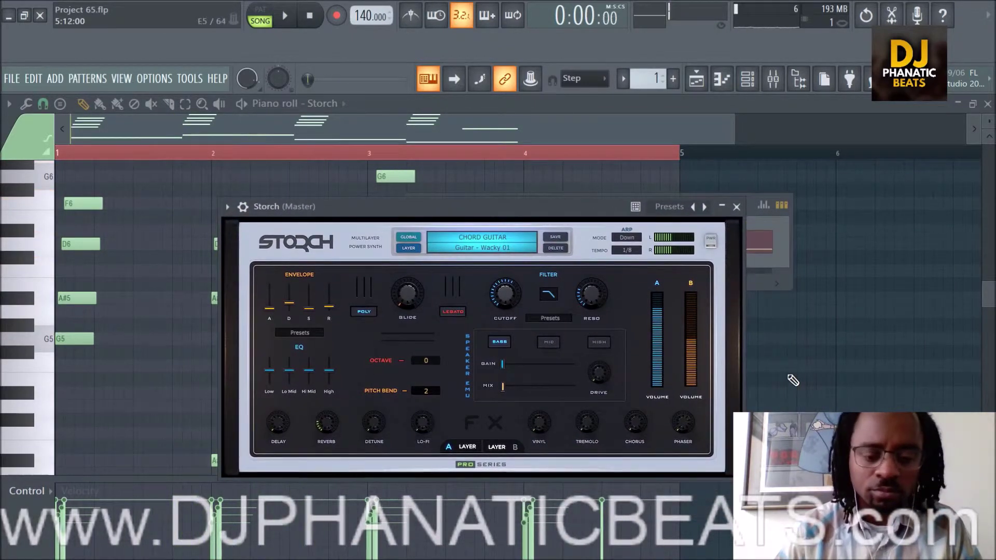
Load the DR GUITAR 01 patch from Storch's guitars category and audition it with the four-bar pattern, stopping playback partway
left_click(464, 240)
mouse_move(509, 461)
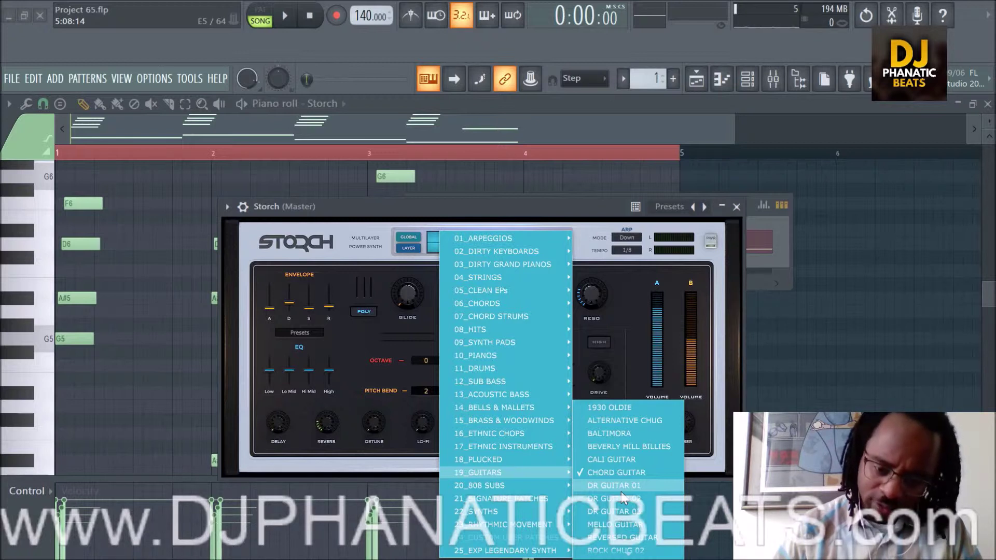
left_click(617, 485)
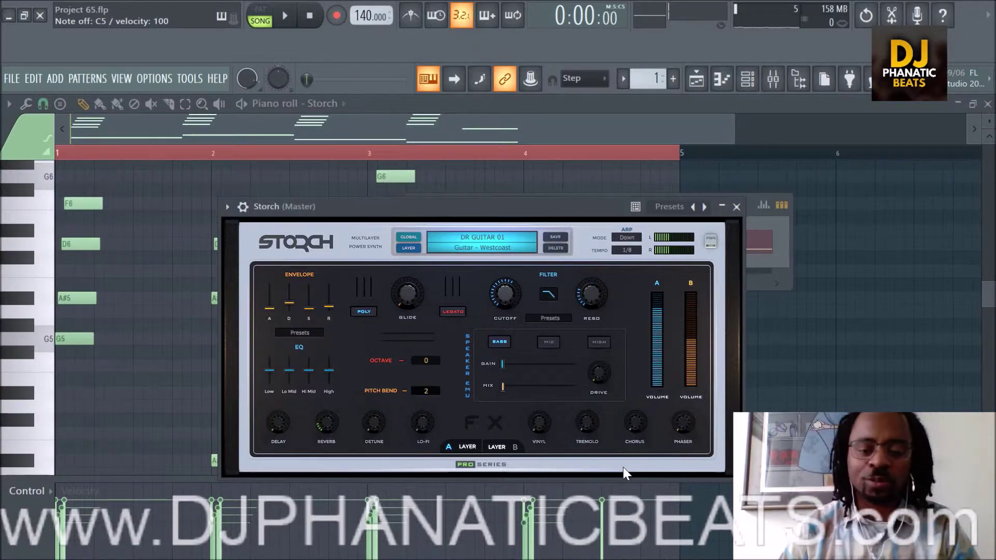
key("space")
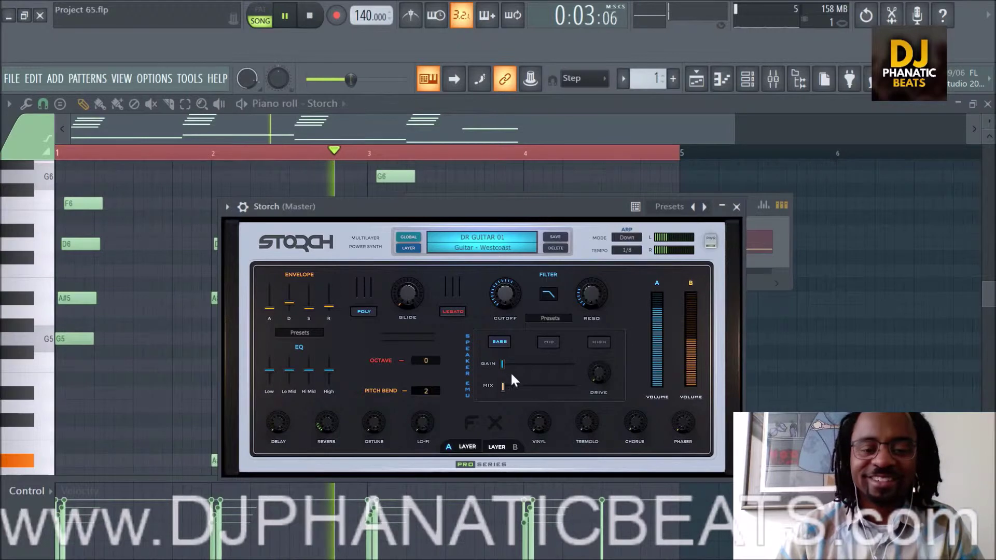
key("space")
Load the DR GUITAR 02 patch from the guitars category and audition it with a short live melody
left_click(487, 236)
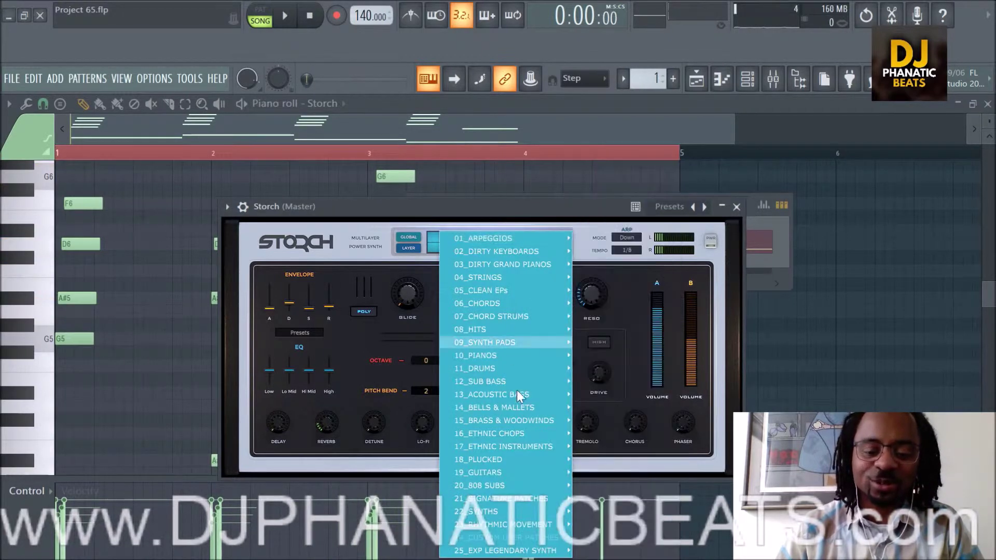
left_click(611, 484)
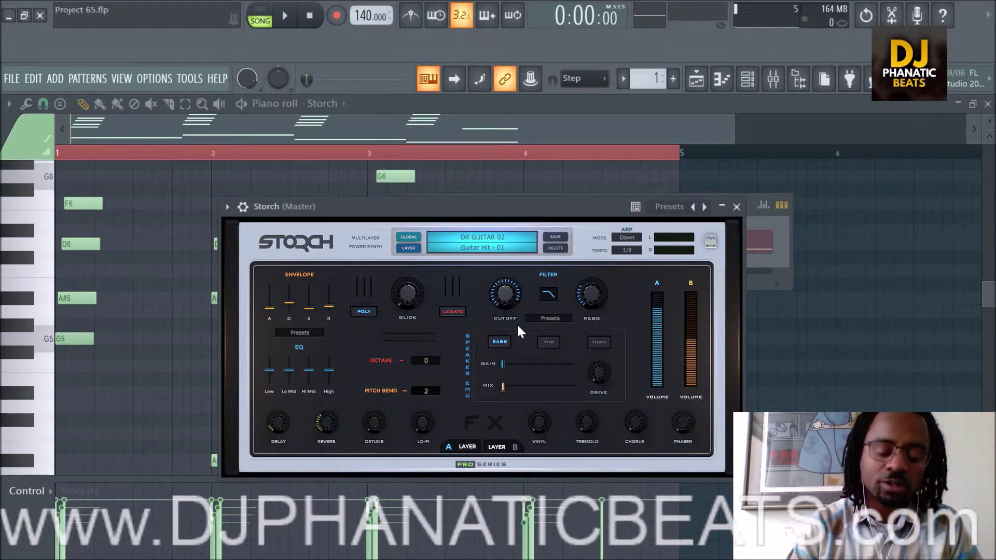
key("n")
key("n")
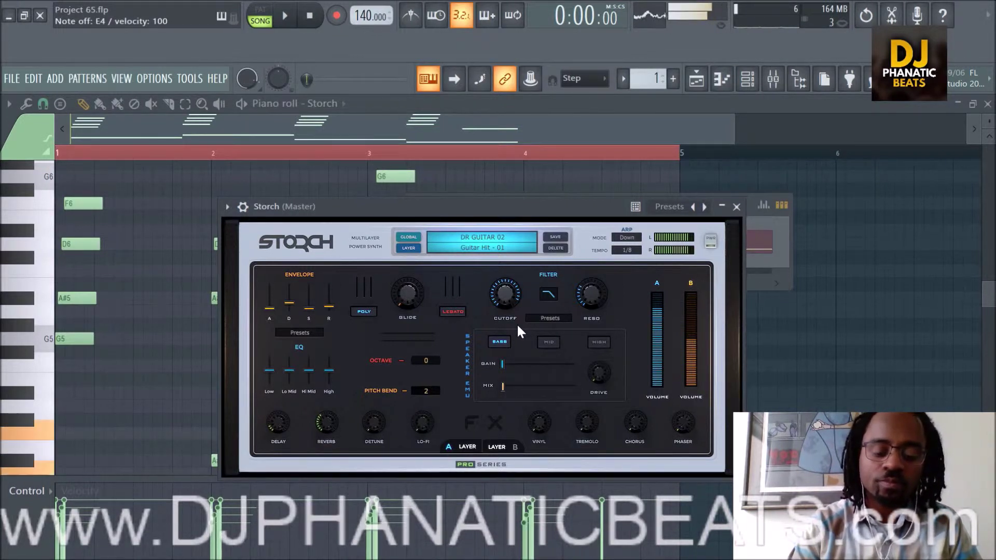
key("w")
key("u")
key("i")
key("i")
key("u")
key("e")
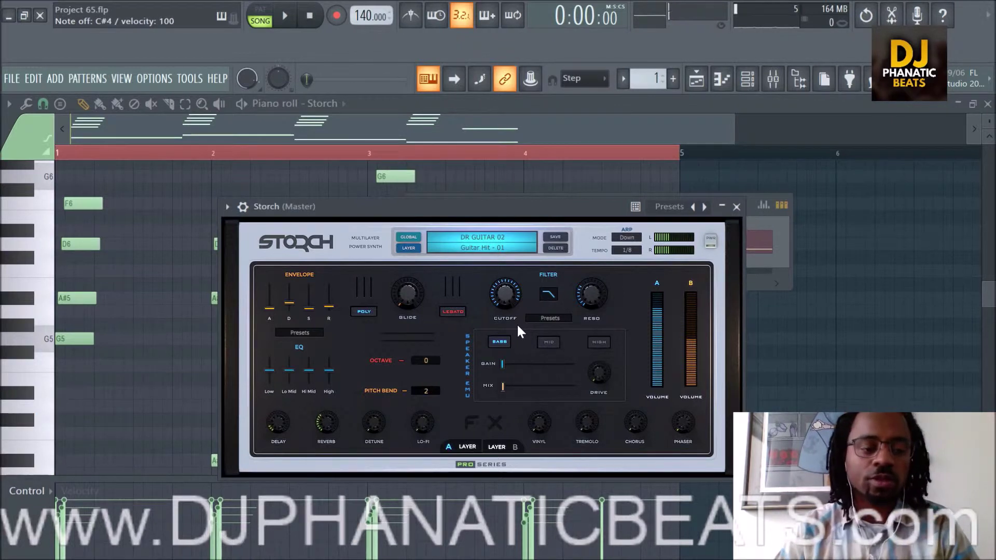
Play the four-bar pattern with DR GUITAR 02, stop it, and load the DR GUITAR 03 patch
key("space")
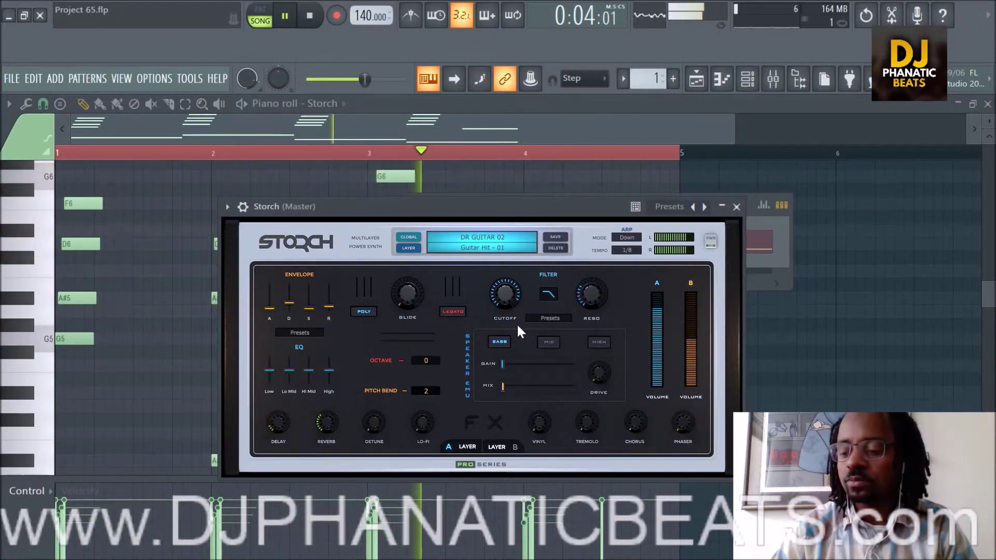
left_click(487, 236)
key("space")
mouse_move(509, 477)
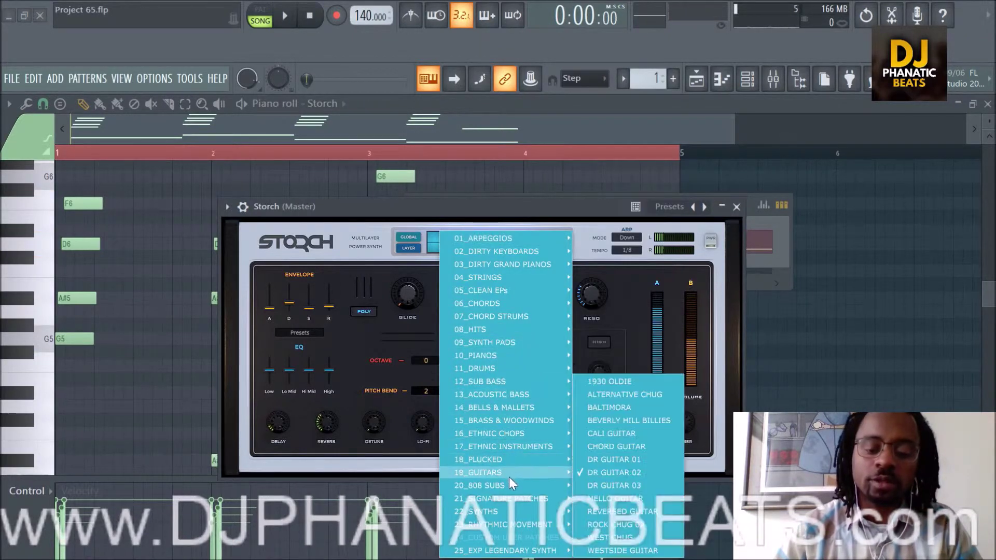
left_click(624, 486)
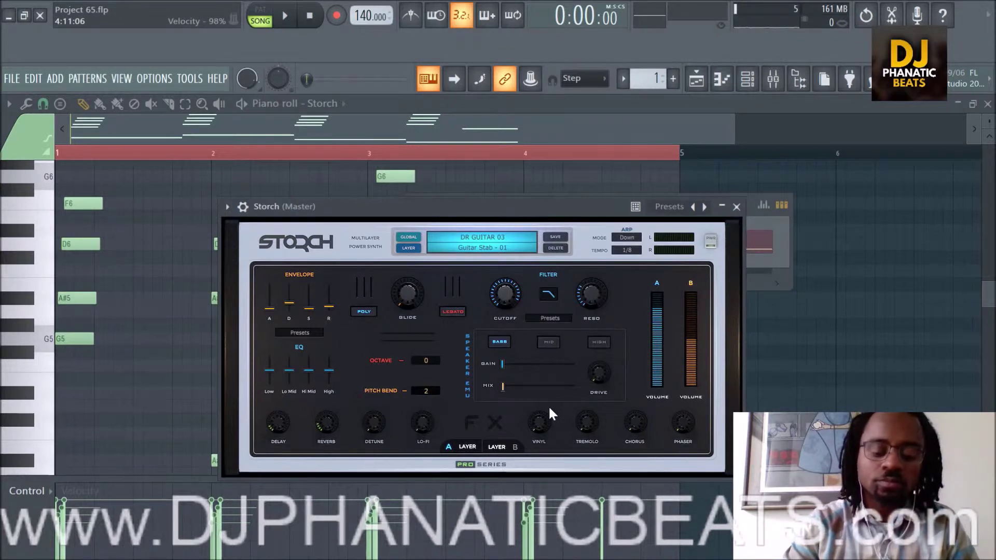
Audition the DR GUITAR 03 patch with a long live melody ending on D4
key("y")
key("u")
key("i")
key("o")
key("r")
key("i")
key("u")
key("y")
key("o")
key("w")
key("o")
key("p")
key("b")
key("n")
key("w")
key("q")
key("m")
key("w")
key("b")
key("n")
key("x")
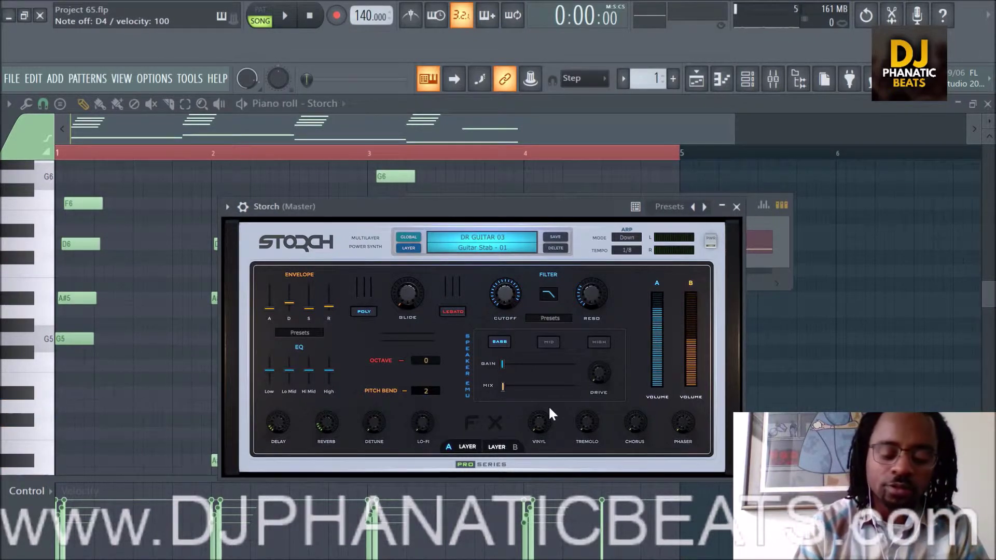
Continue testing DR GUITAR 03 with a second phrase that reaches C#5 and ends on D#4
key("w")
key("n")
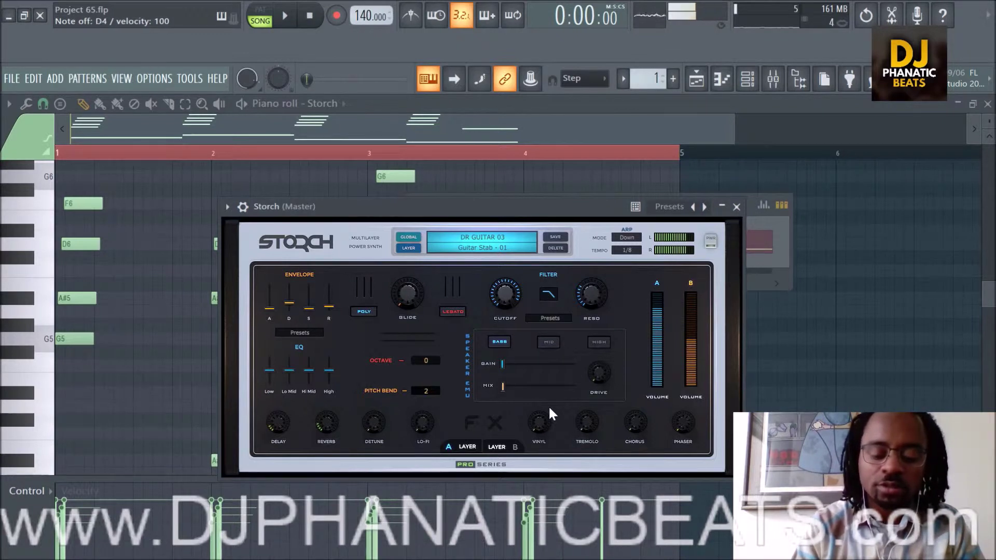
key("e")
key("t")
key("o")
key("u")
key("i")
key("j")
key("2")
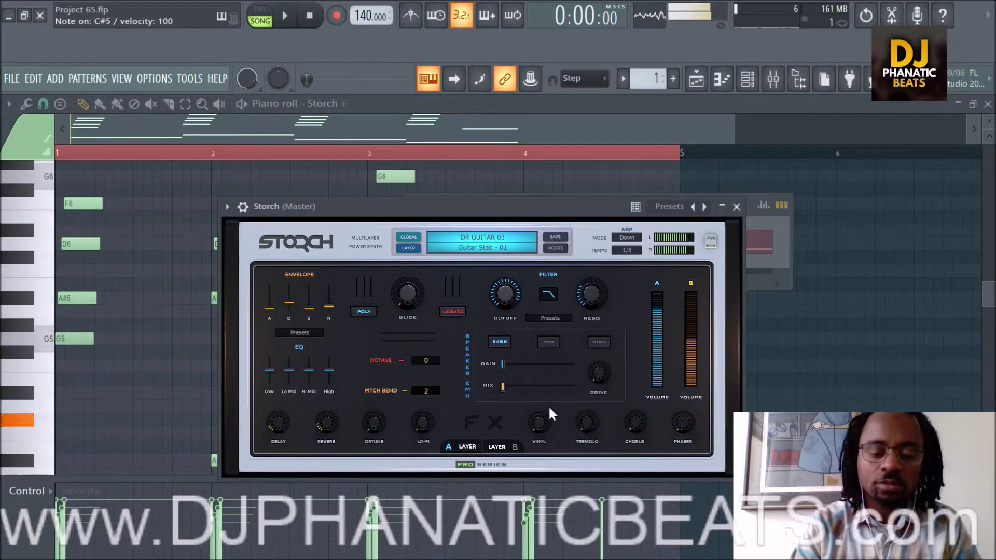
key("d")
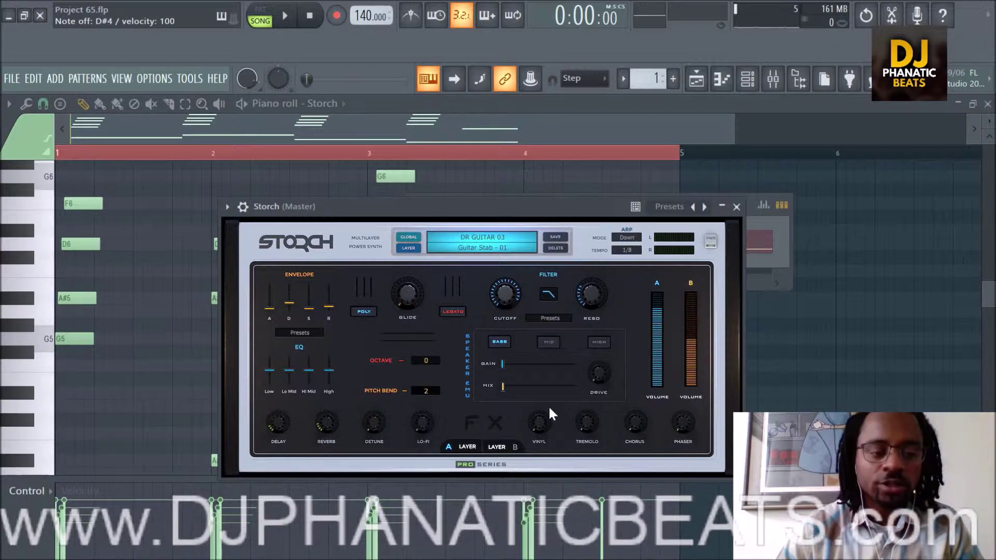
Play the four-bar chord pattern with DR GUITAR 03, stop playback, and dismiss the open preset list
key("space")
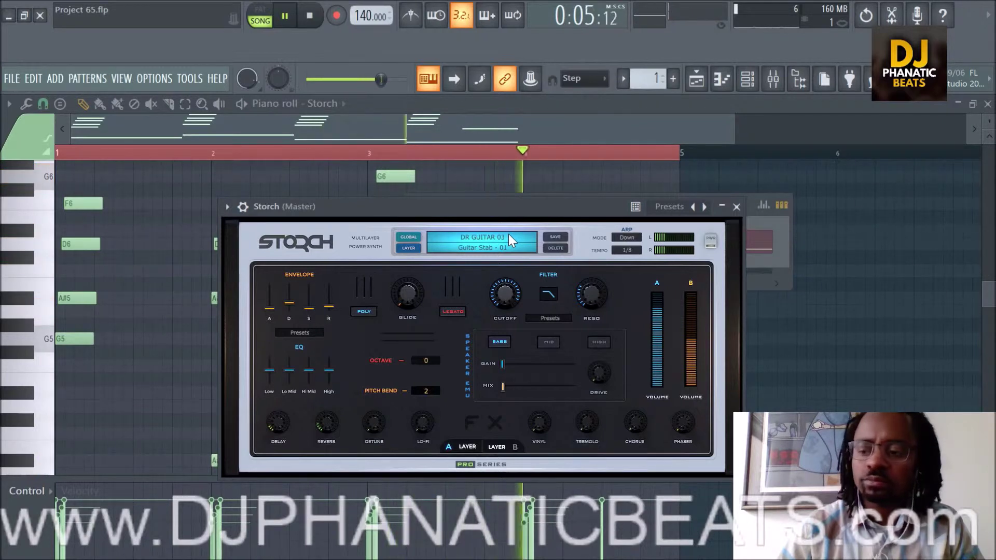
left_click(490, 235)
mouse_move(489, 234)
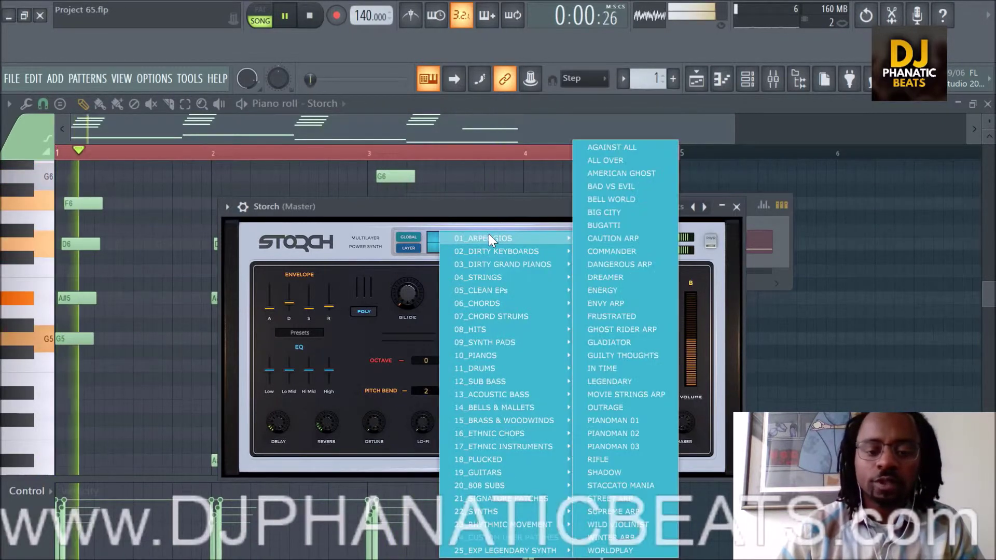
key("space")
left_click(484, 206)
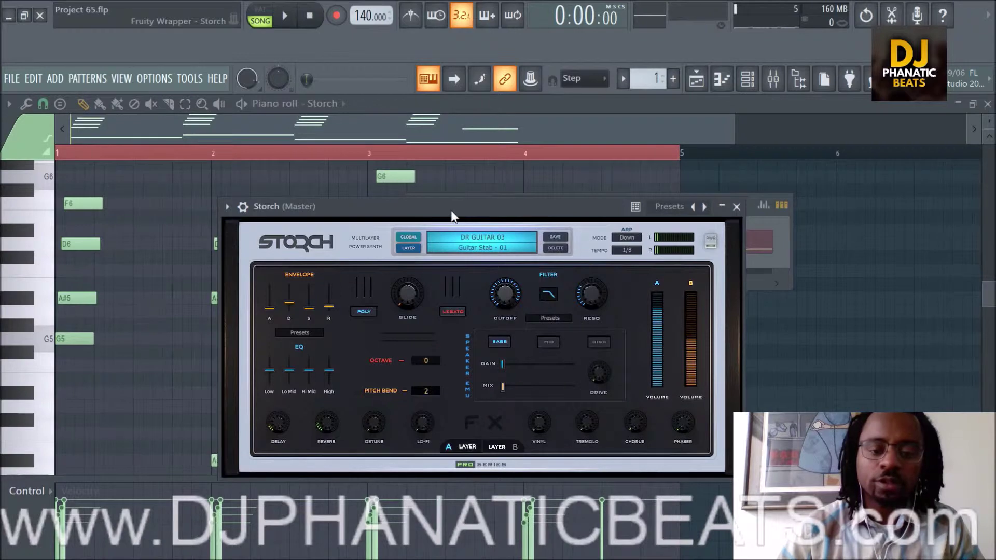
Load the MELLO GUITAR patch from the guitars category and audition it with a live melody ending on D#5
left_click(484, 237)
mouse_move(549, 474)
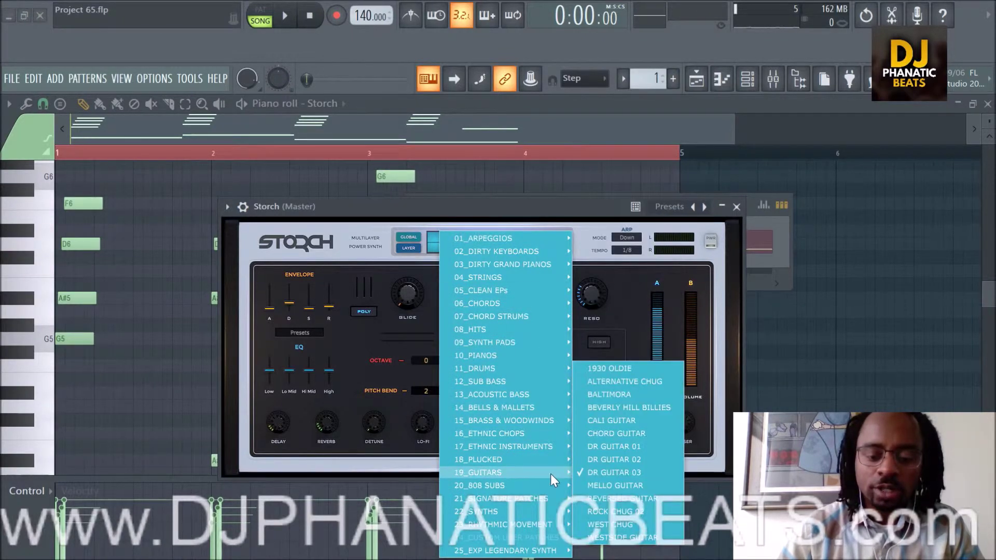
left_click(647, 486)
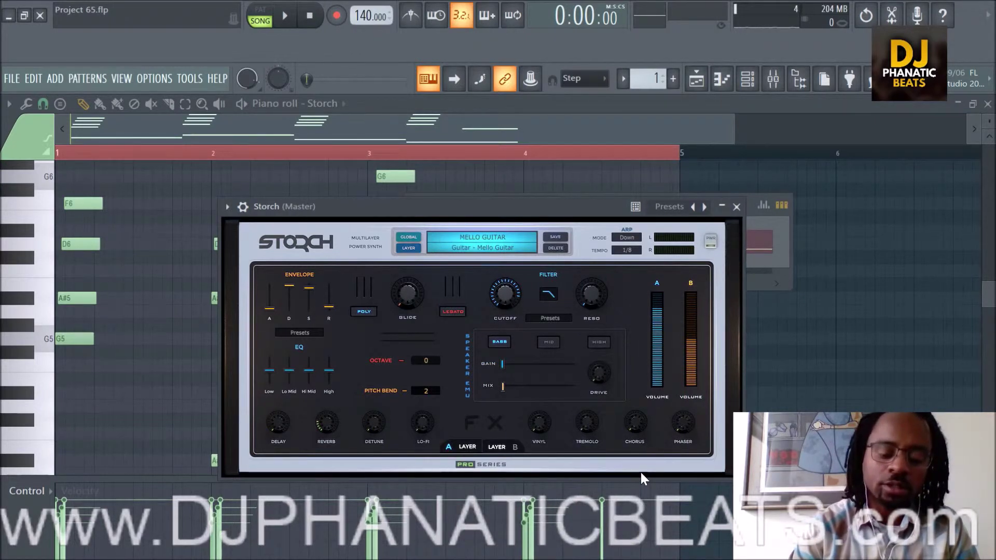
key("b")
key("x")
key("comma")
key("period")
key("c")
key("comma")
key("m")
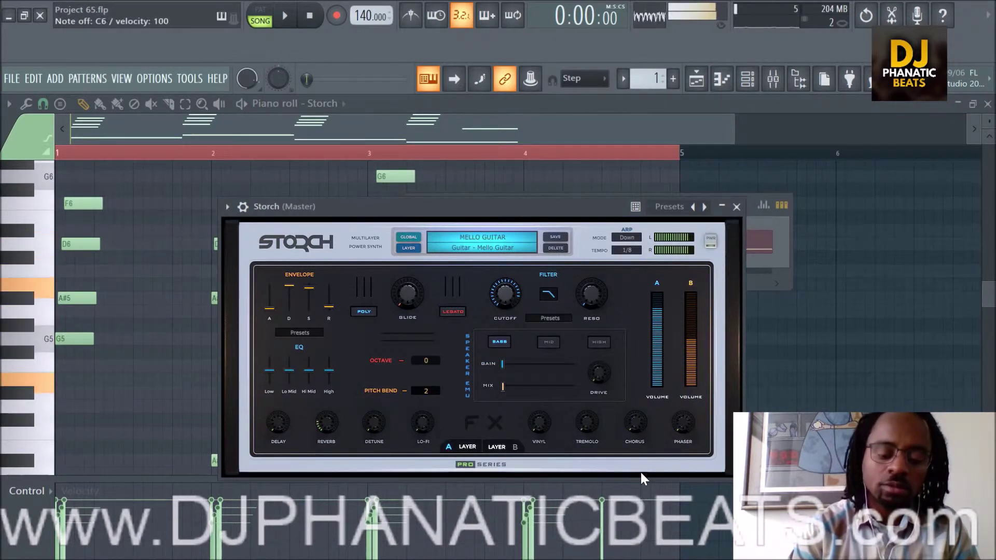
key("n")
key("v")
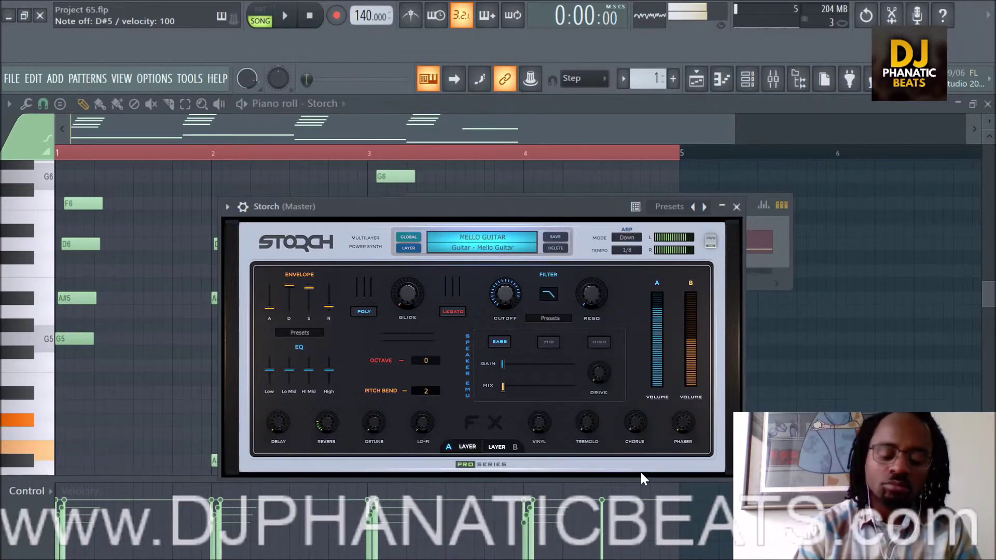
Play the four-bar pattern with MELLO GUITAR, stop it, and load the REVERSED GUITAR patch
key("space")
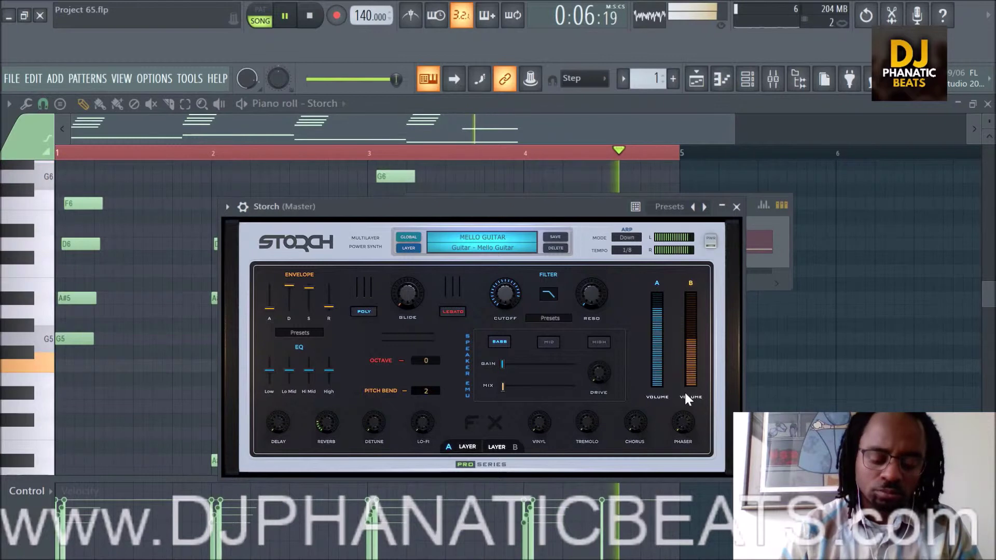
key("space")
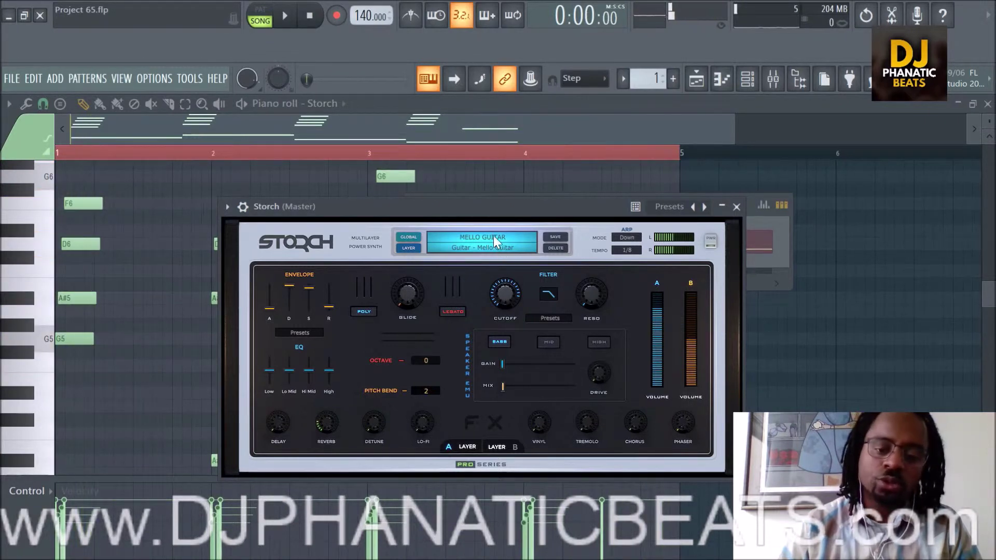
left_click(493, 235)
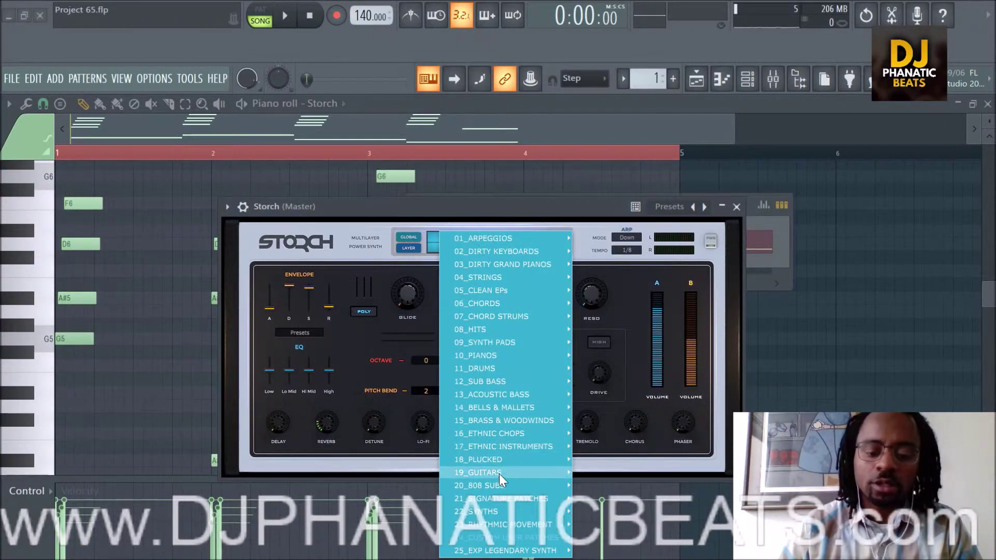
mouse_move(498, 475)
left_click(650, 485)
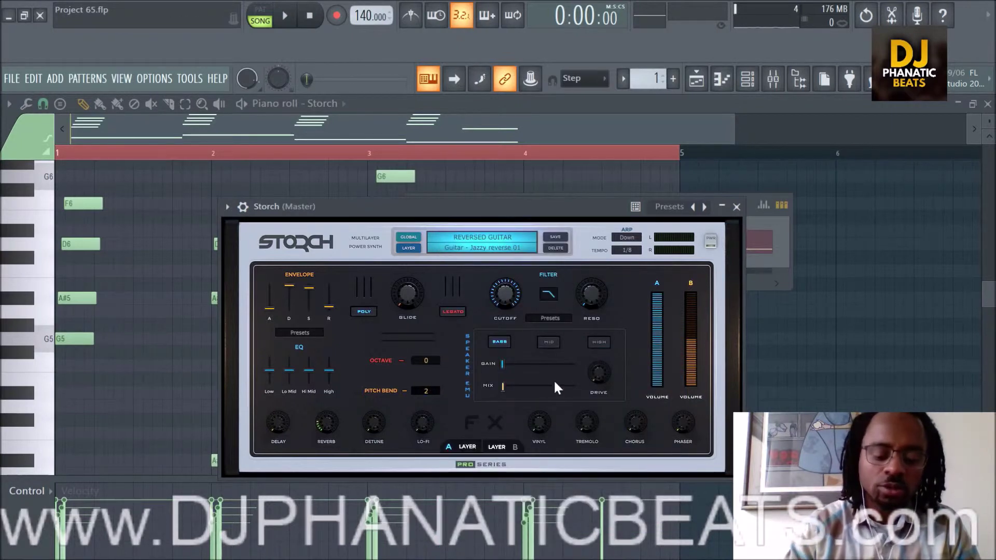
Audition the REVERSED GUITAR patch with a short opening phrase of slow notes ending on E5
key("c")
key("n")
key("q")
key("w")
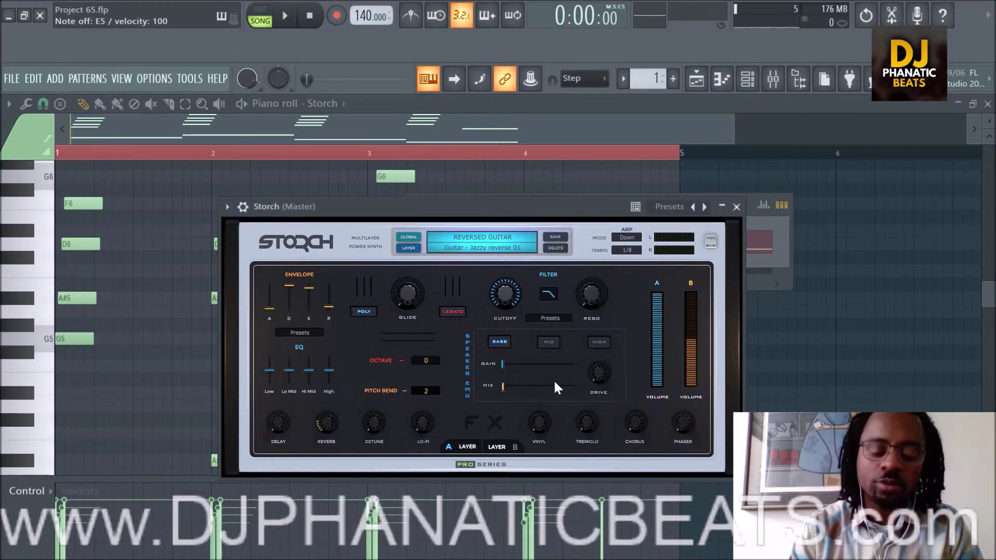
Test REVERSED GUITAR with layered higher notes including A5 and B5, finishing on E6
key("v")
key("n")
key("m")
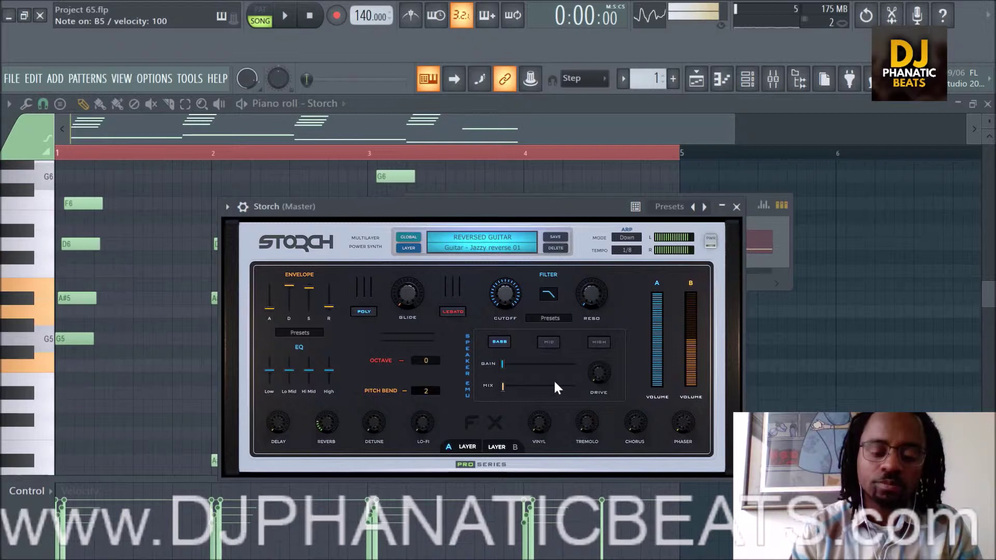
key("e")
key("v")
key("m")
key("w")
key("n")
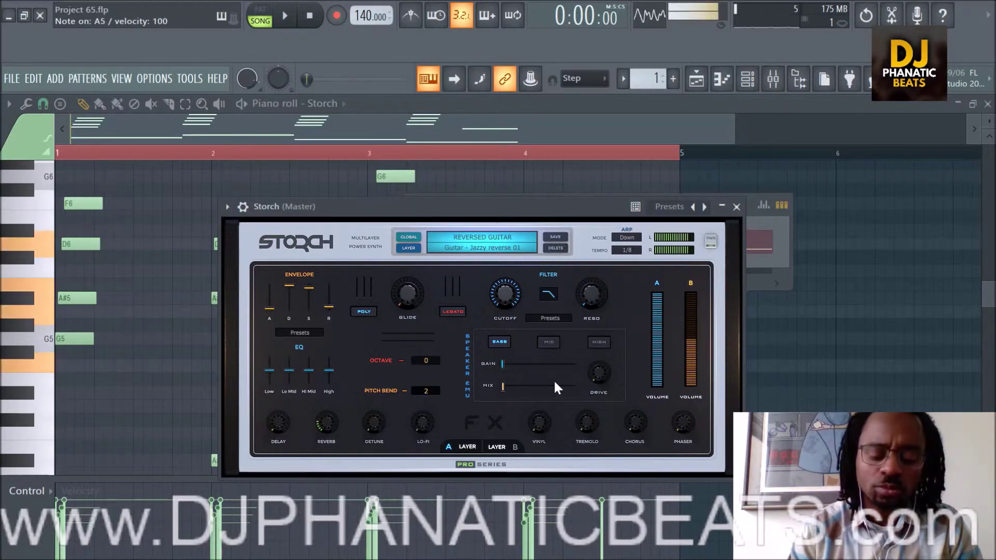
key("e")
key("m")
key("c")
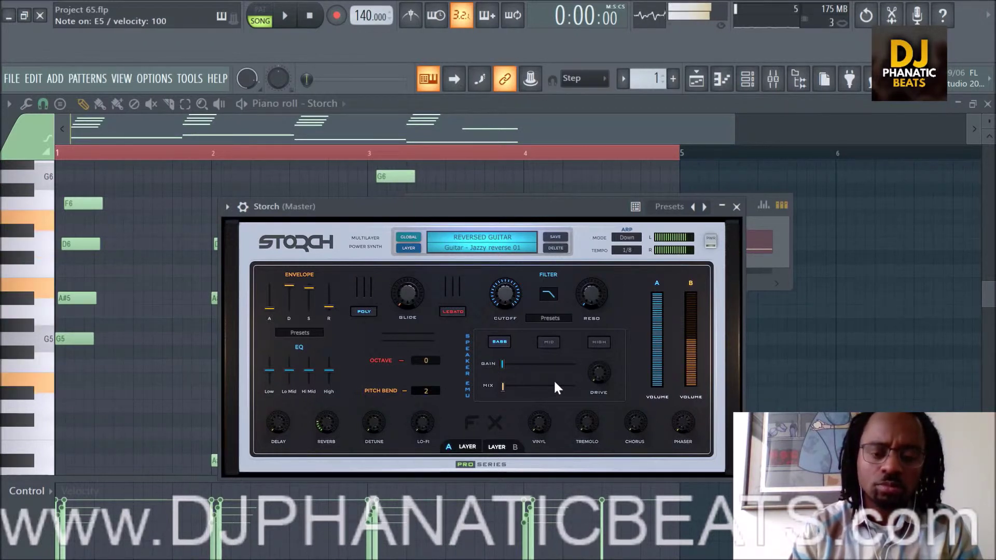
key("w")
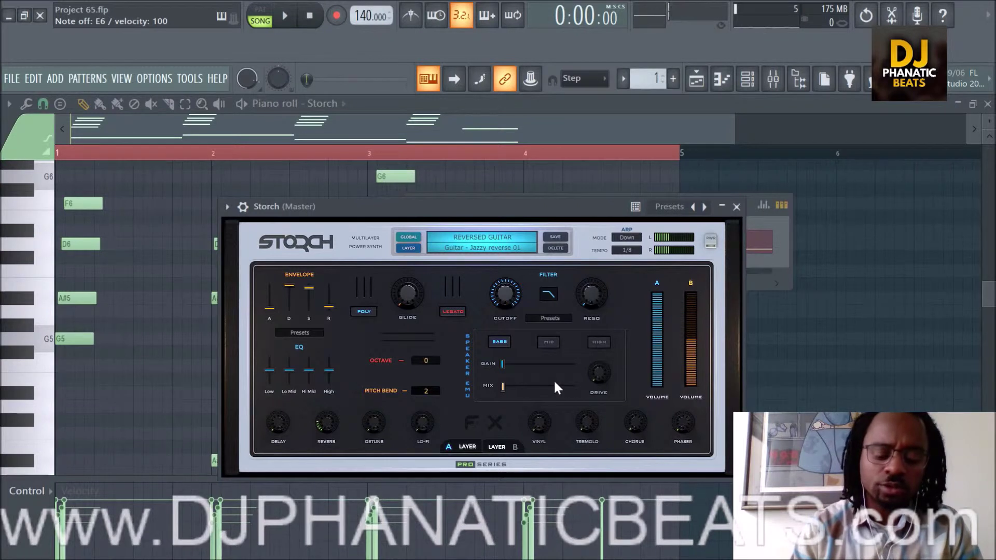
Continue auditioning REVERSED GUITAR with a repeating closing riff that ends on D5
key("w")
key("q")
key("n")
key("q")
key("w")
key("n")
key("q")
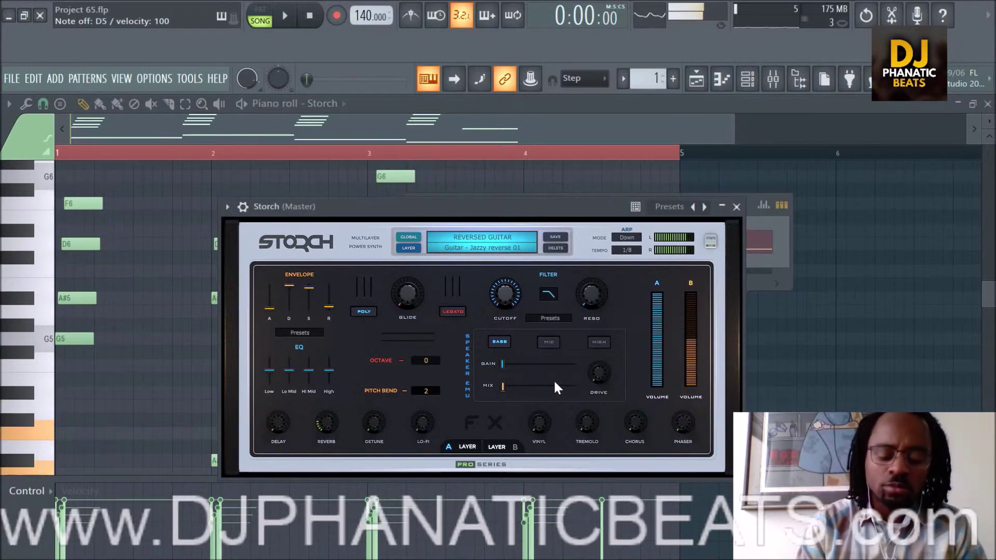
key("w")
key("c")
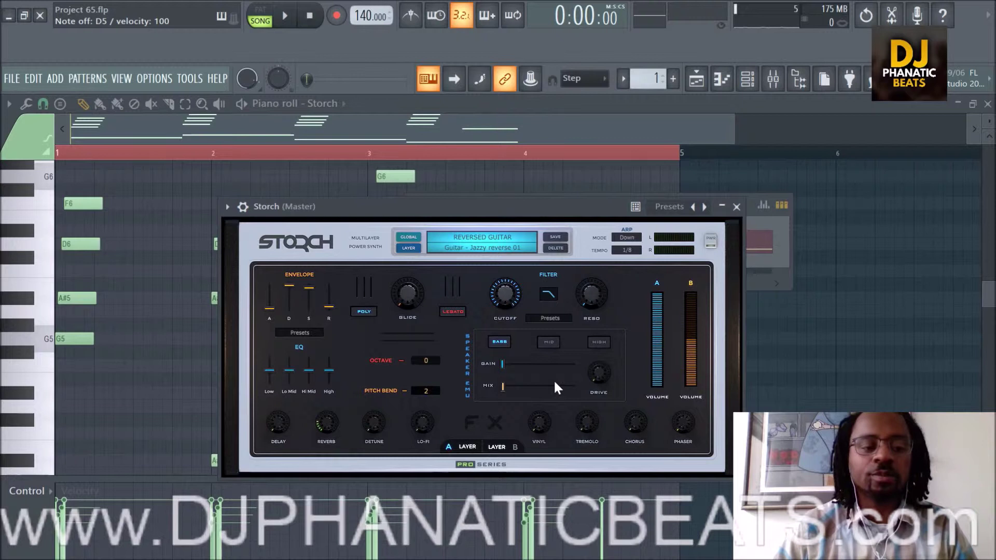
Play the four-bar pattern with REVERSED GUITAR, stop it, and load the ROCK CHUG 02 patch
key("space")
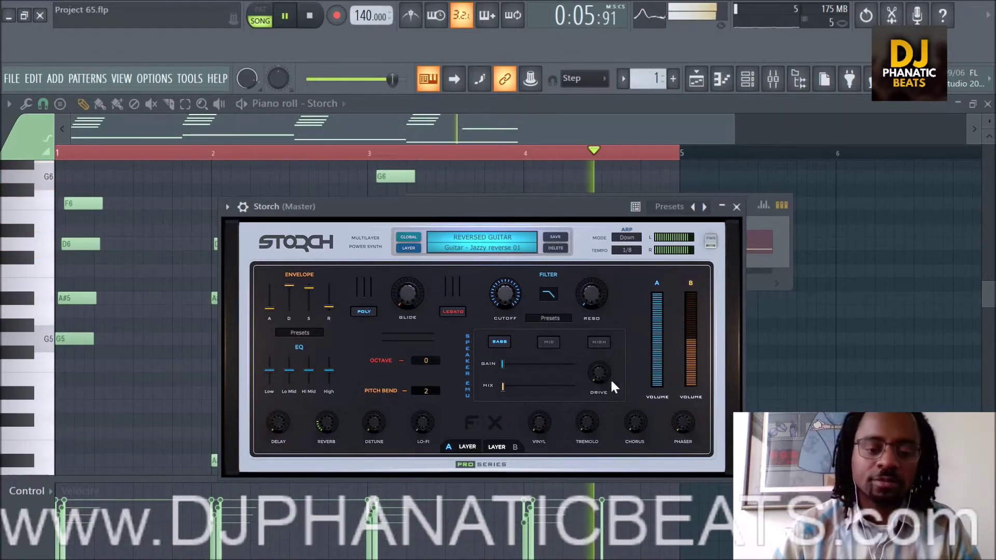
key("space")
left_click(490, 237)
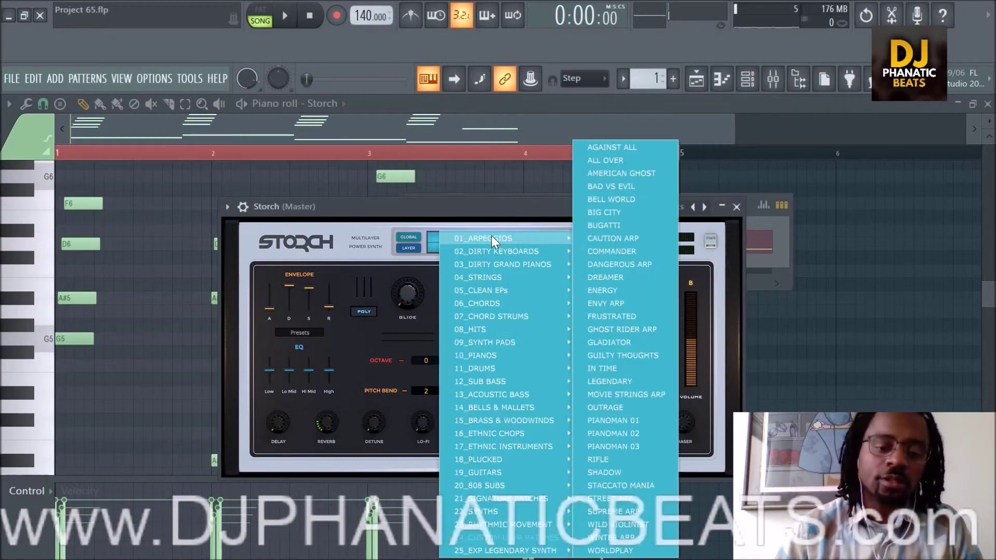
mouse_move(480, 472)
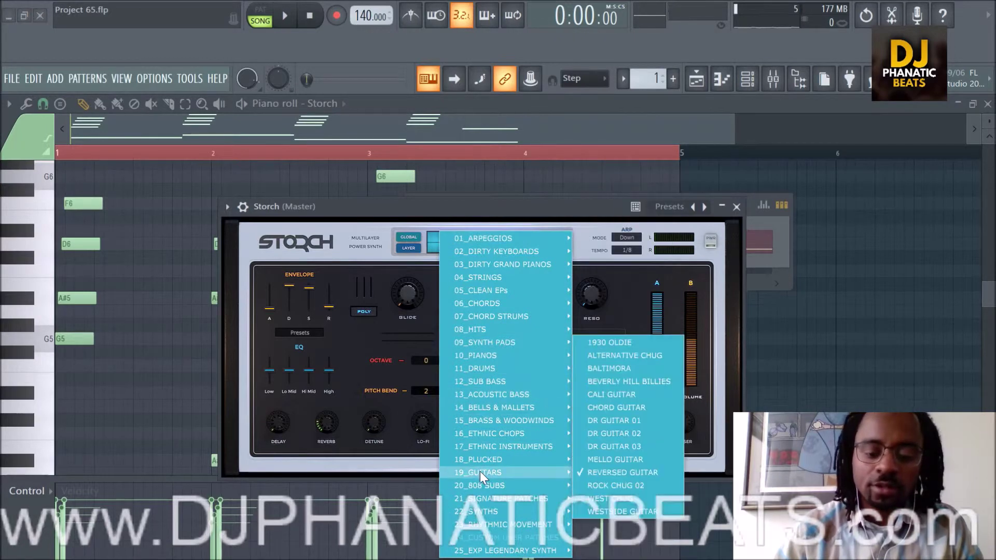
left_click(615, 482)
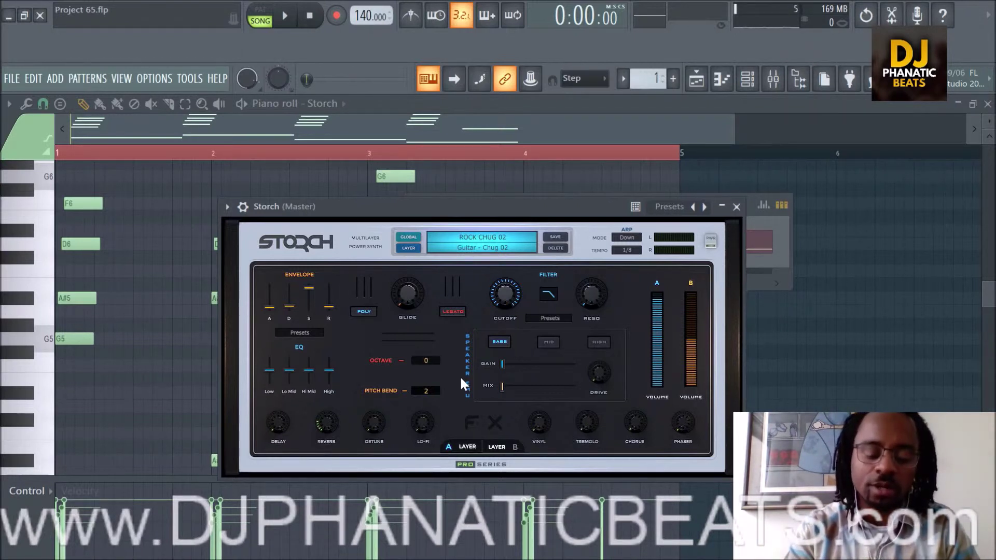
Audition the ROCK CHUG 02 patch with an opening live phrase in the upper register, including D6 and D5
key("c")
key("m")
key("comma")
key("period")
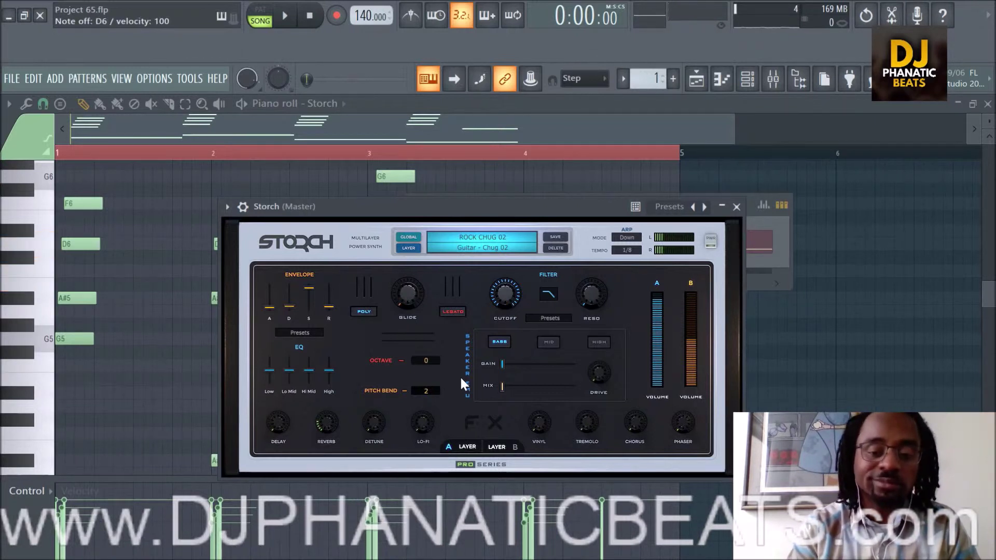
key("c")
key("slash")
key("period")
key("slash")
key("period")
key("b")
key("m")
key("y")
key("o")
key("period")
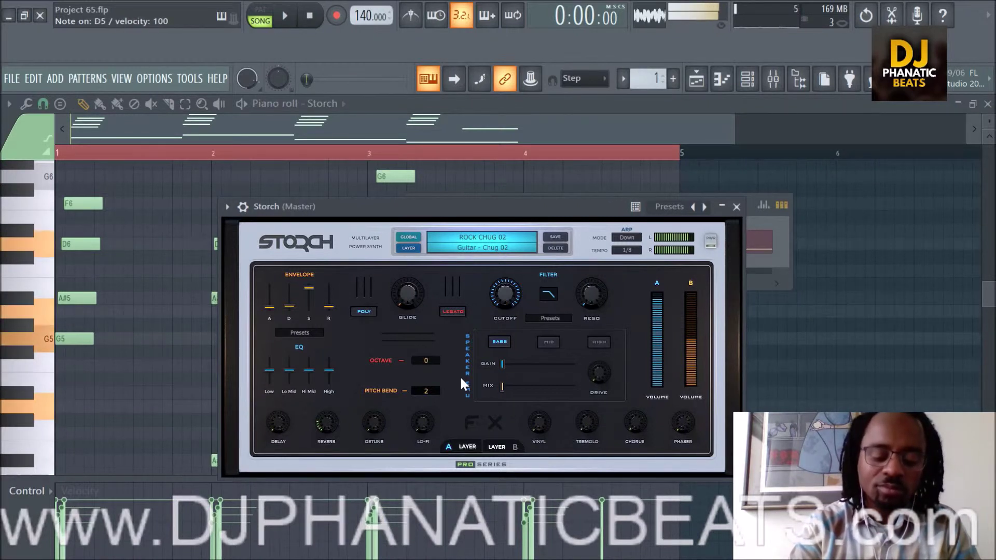
Continue testing ROCK CHUG 02 with a phrase that moves down to G4
key("n")
key("comma")
key("m")
key("n")
key("m")
key("n")
key("b")
key("c")
key("c")
key("b")
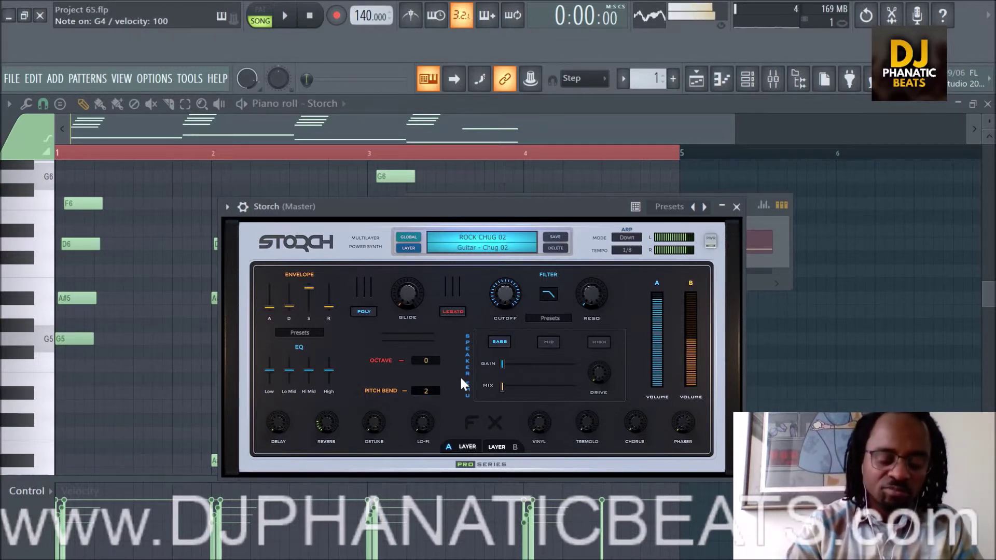
Play a low chugging riff with ROCK CHUG 02 that reaches E4
key("x")
key("n")
key("m")
key("n")
key("period")
key("comma")
key("m")
key("v")
key("n")
key("m")
key("comma")
key("b")
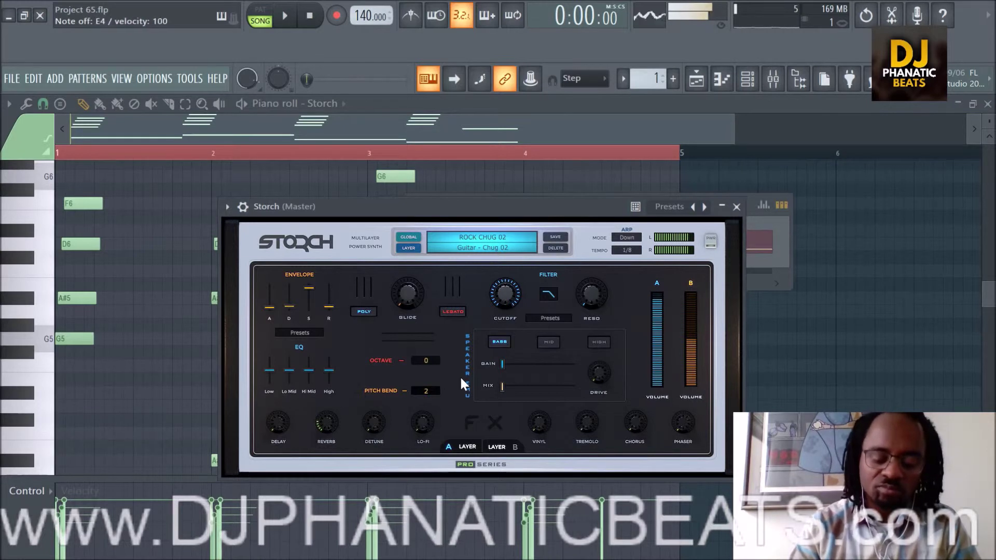
Repeat the low riff with ROCK CHUG 02 and finish it on B4
key("c")
key("n")
key("m")
key("comma")
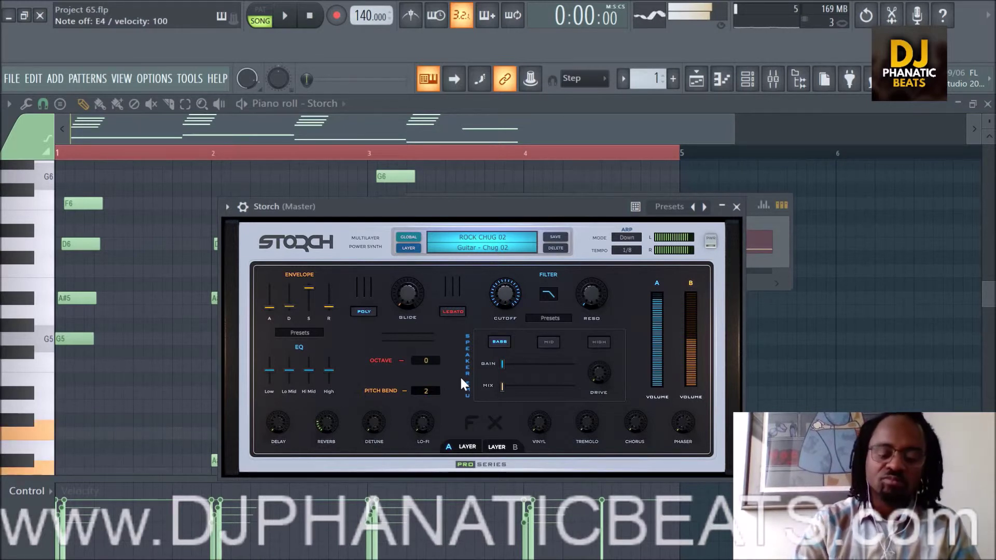
key("n")
key("m")
key("comma")
key("c")
key("n")
key("n")
key("m")
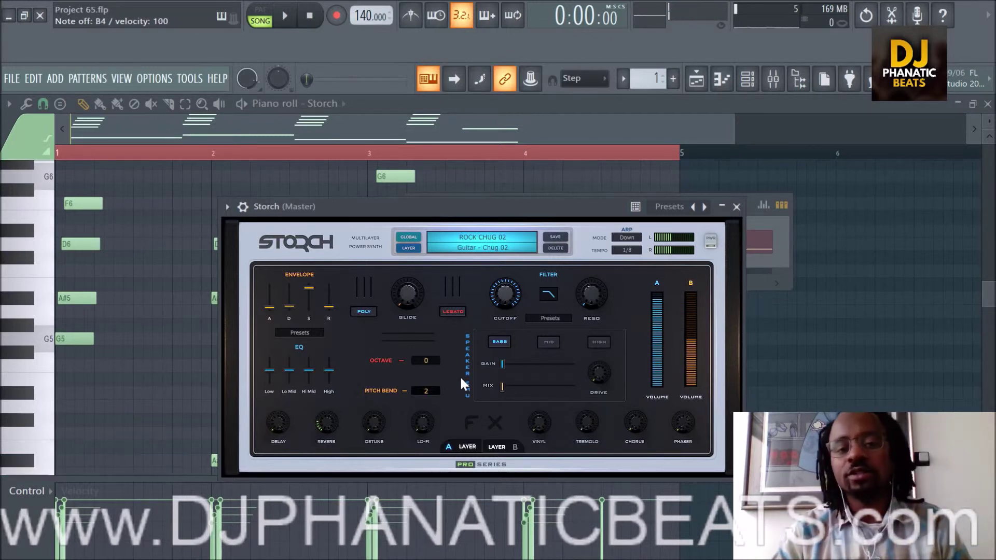
Play the start of the chord pattern with ROCK CHUG 02, stop it, and load the WEST CHUG patch
key("space")
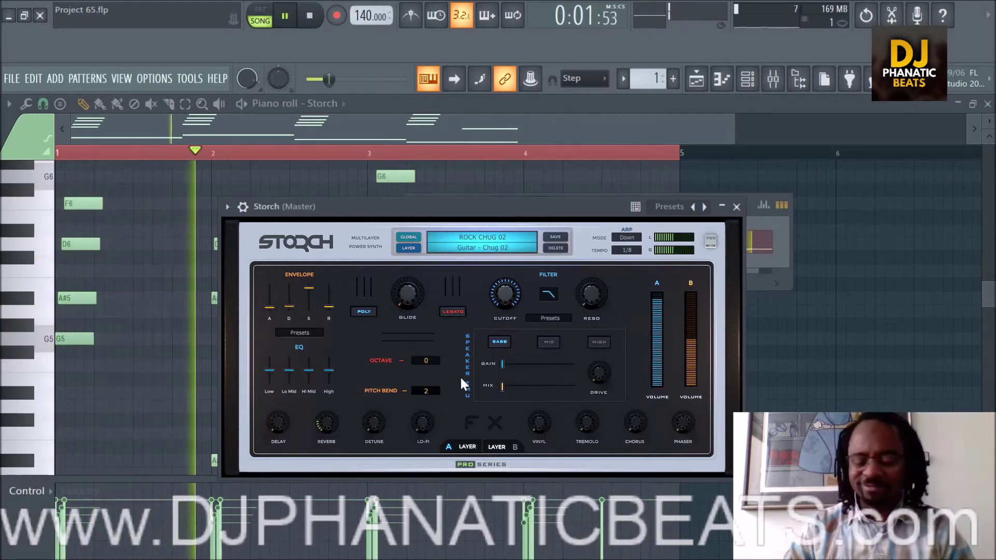
key("space")
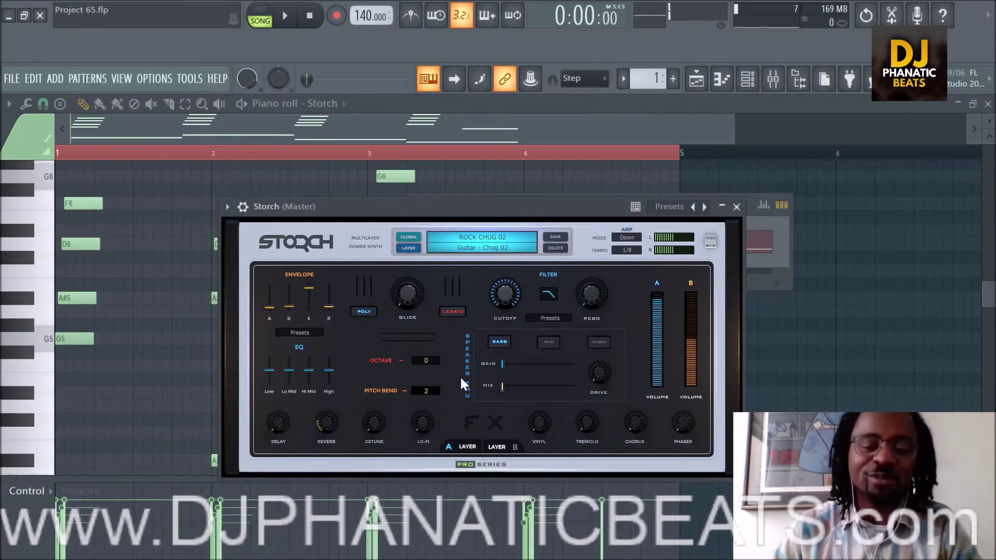
left_click(471, 238)
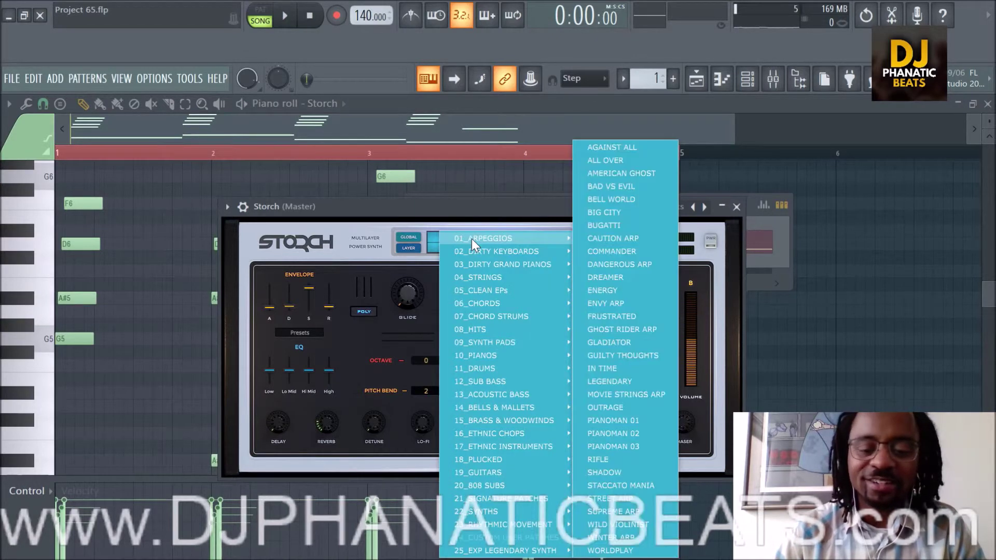
mouse_move(510, 471)
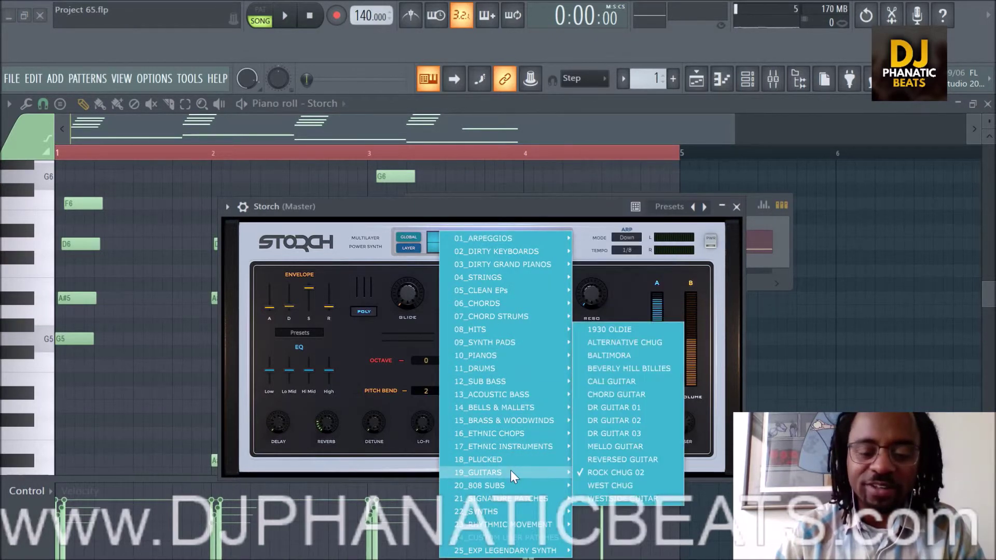
left_click(605, 486)
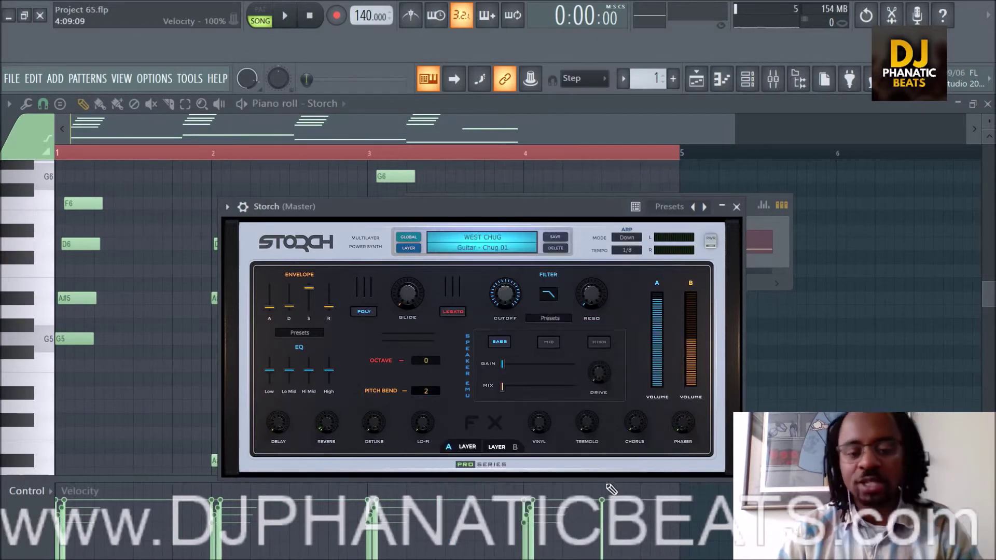
Audition the WEST CHUG patch with a short live melody ending on D5
key("w")
key("q")
key("w")
key("m")
key("v")
key("e")
key("q")
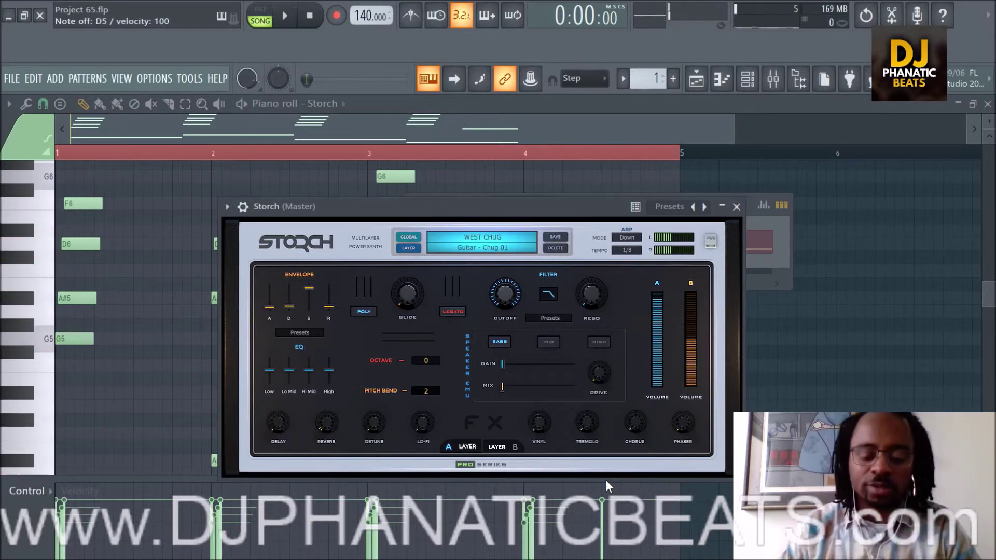
Play the four-bar pattern with WEST CHUG, stop it, and load the WESTSIDE GUITAR patch
key("space")
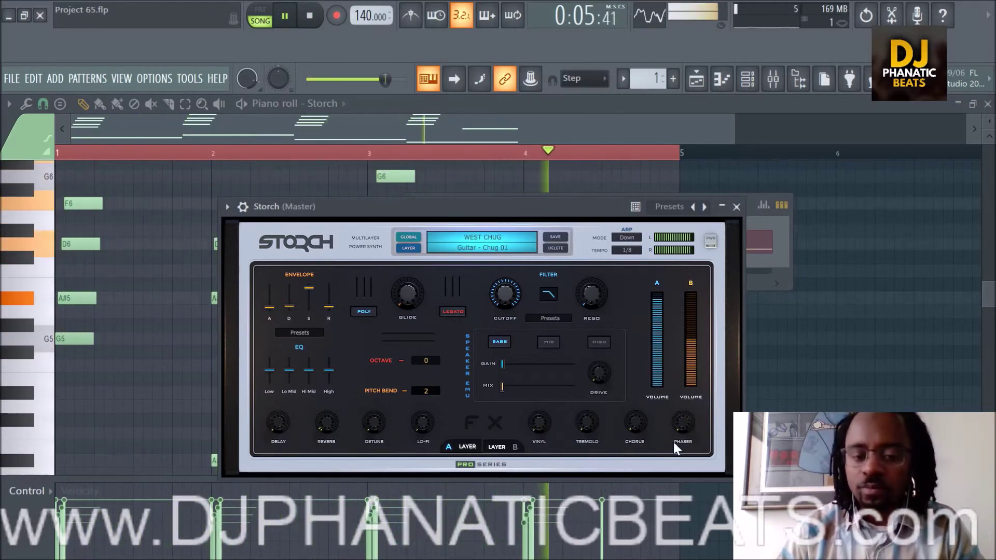
key("space")
left_click(490, 235)
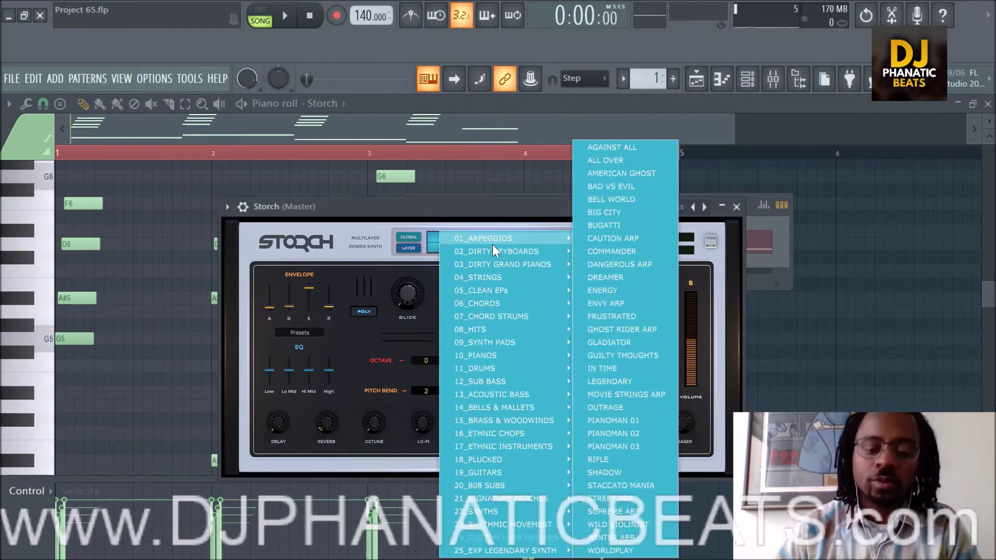
mouse_move(518, 463)
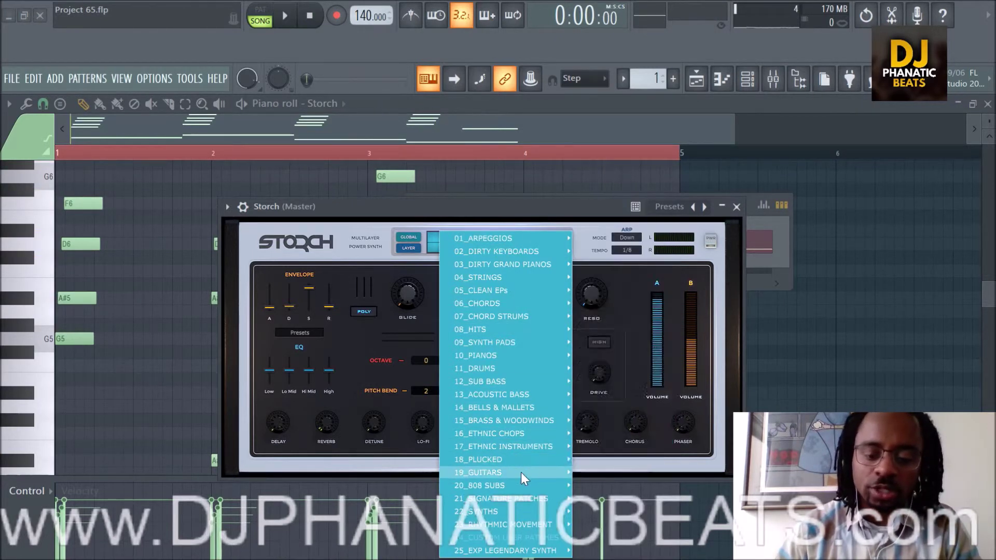
left_click(610, 486)
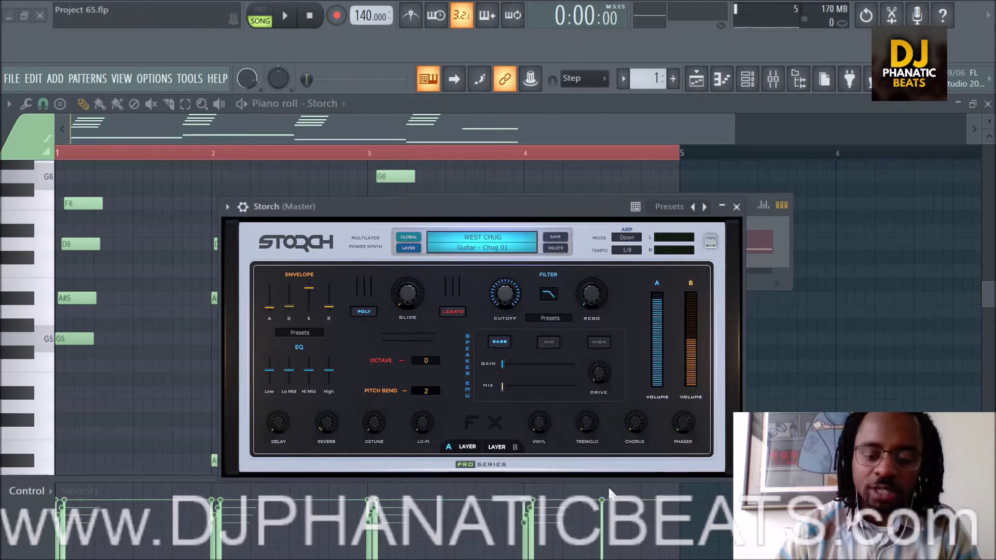
Audition the WESTSIDE GUITAR patch with a live plucked melody ending on D#4
key("c")
key("q")
key("w")
key("n")
key("x")
key("e")
key("q")
key("w")
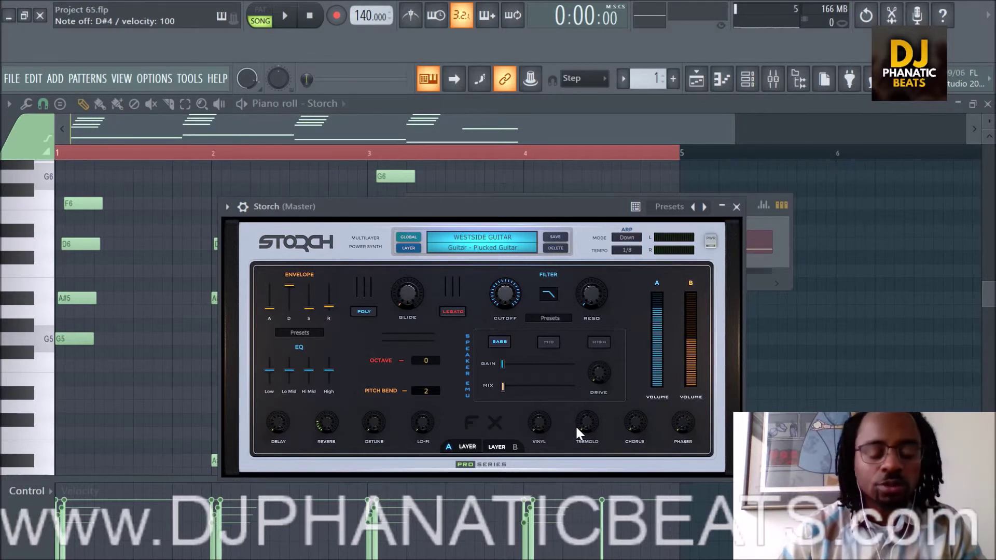
Play the four-bar pattern with WESTSIDE GUITAR, stop it, and leave the patch list without changing the preset
key("space")
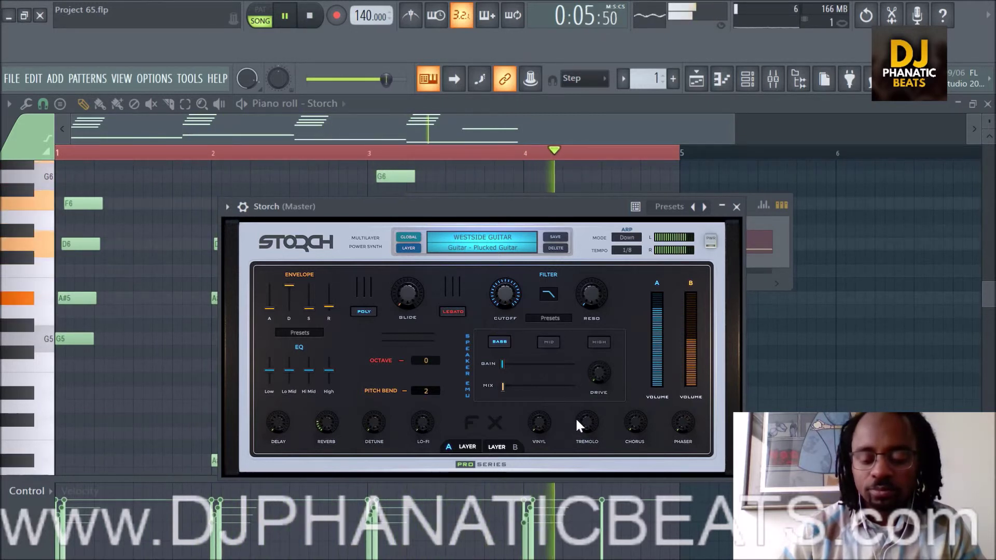
key("space")
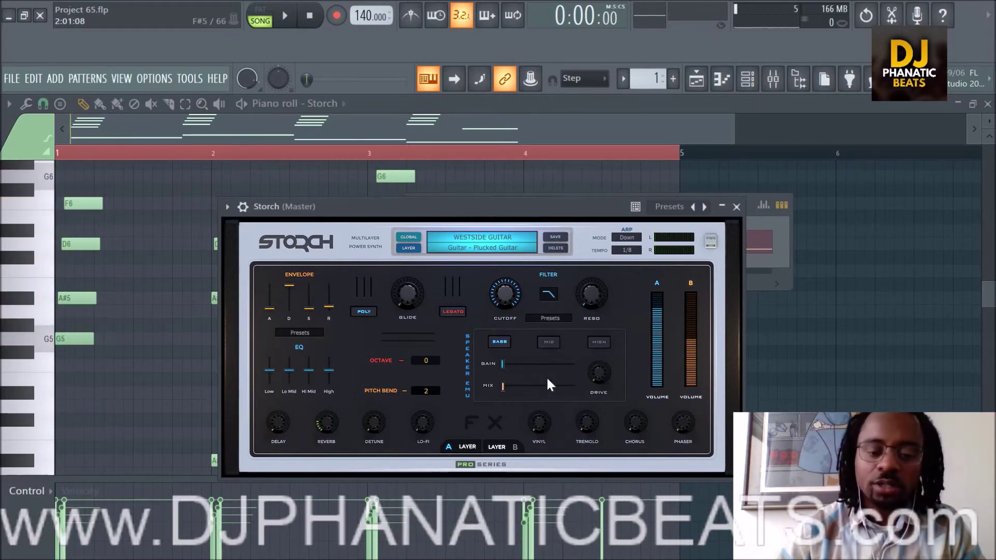
left_click(487, 248)
mouse_move(490, 233)
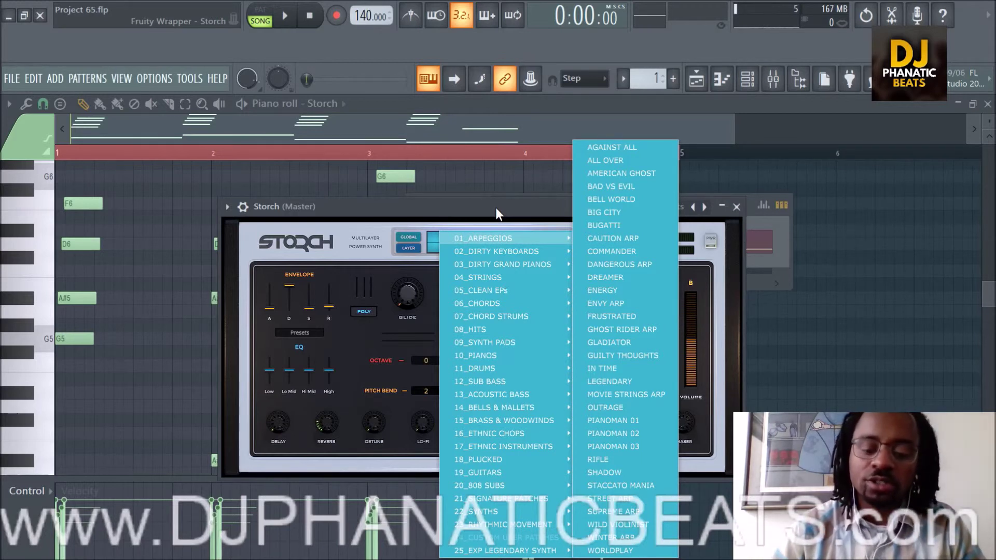
left_click(496, 208)
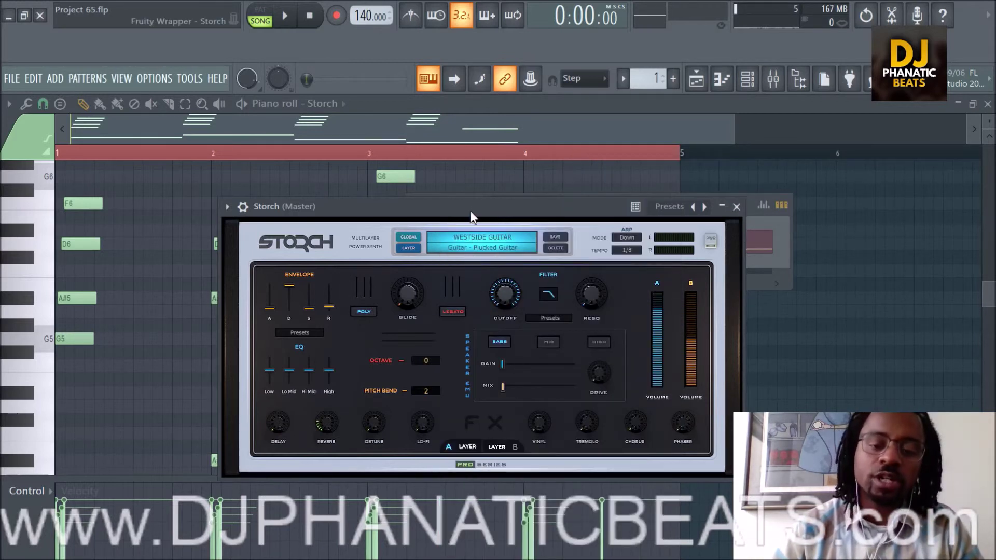
left_click_drag(469, 207, 480, 190)
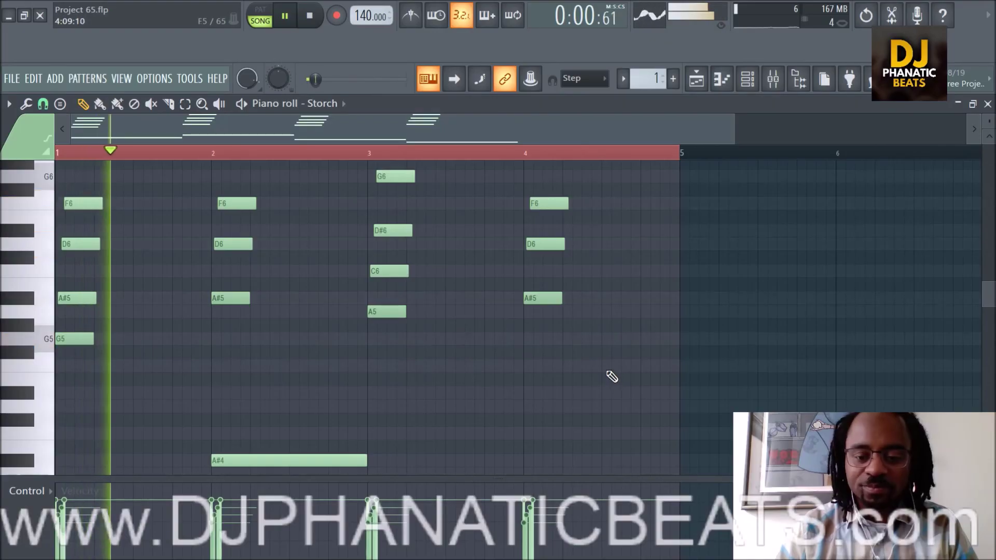
Add an F5 note from the middle of bar 4 to the start of bar 5, listen to it, and stop playback
left_click(601, 365)
left_click_drag(751, 365, 681, 365)
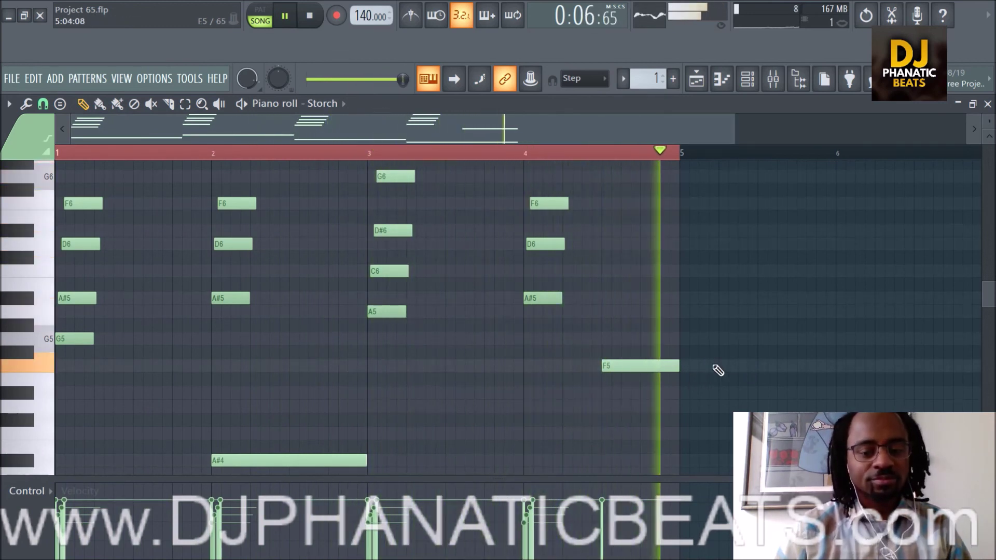
key("space")
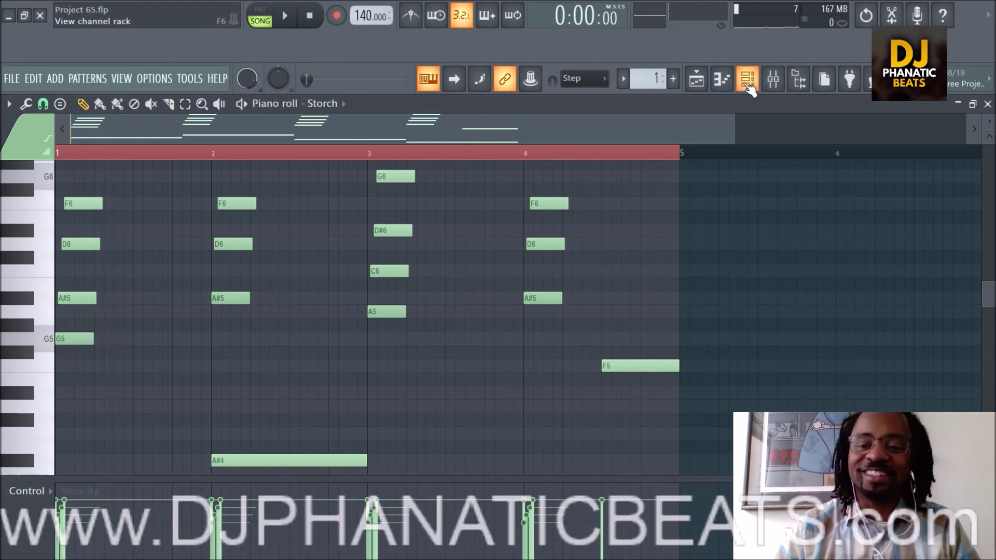